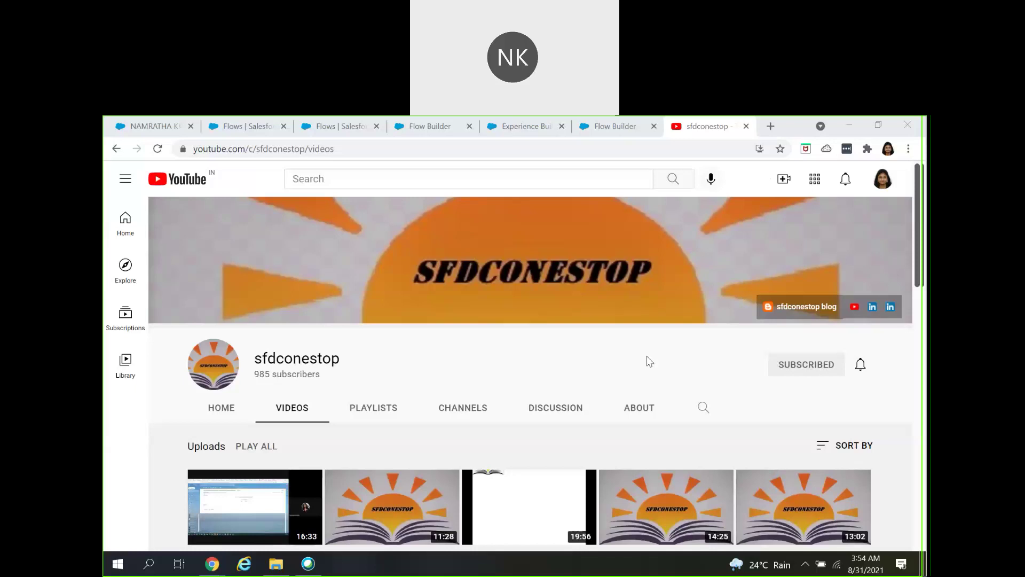
# Restore the browser and switch to the Flow Builder tab showing First Flow Demo V3
pyautogui.click(878, 125)
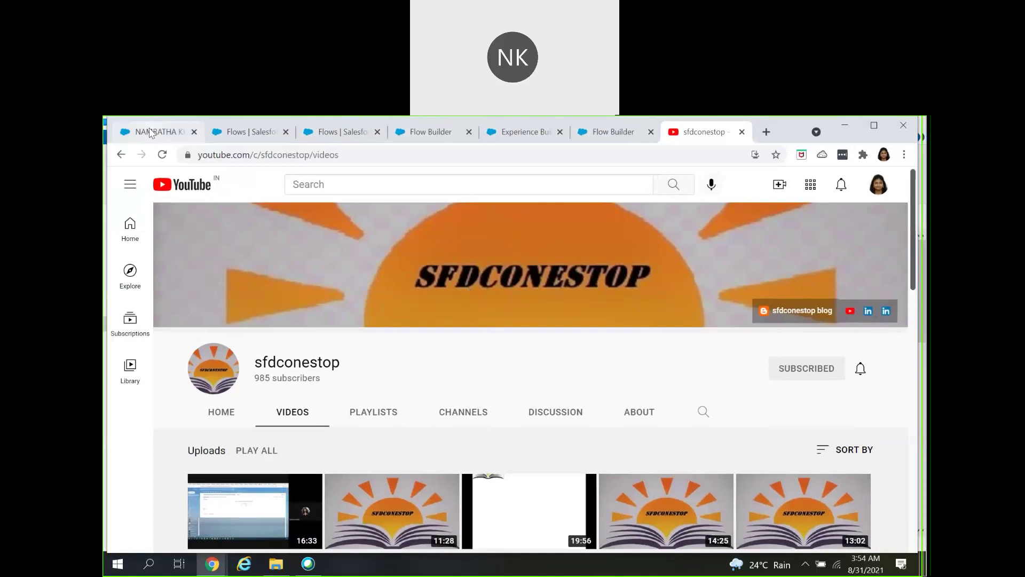
pyautogui.click(342, 133)
pyautogui.click(430, 132)
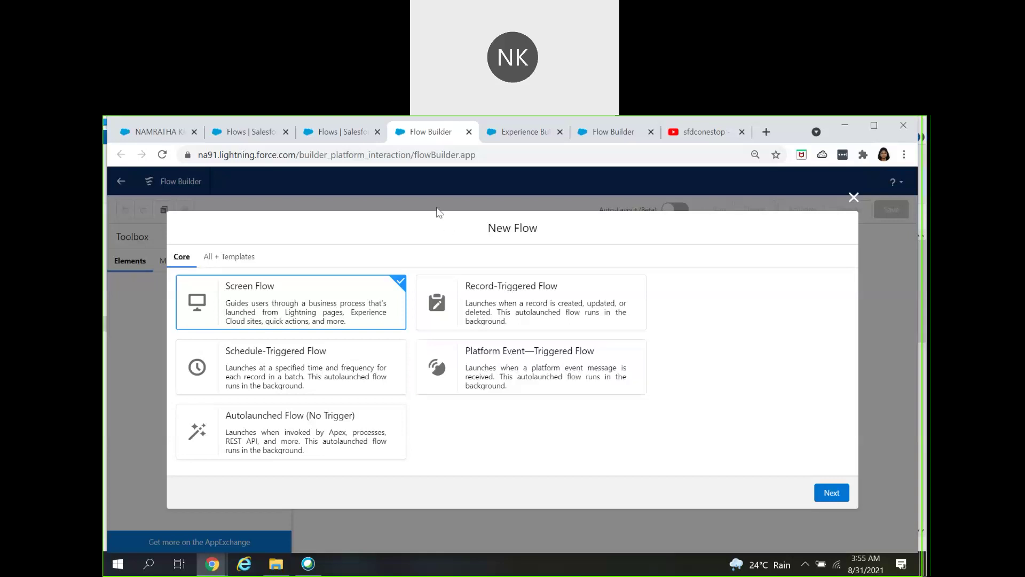
pyautogui.click(332, 132)
pyautogui.click(495, 138)
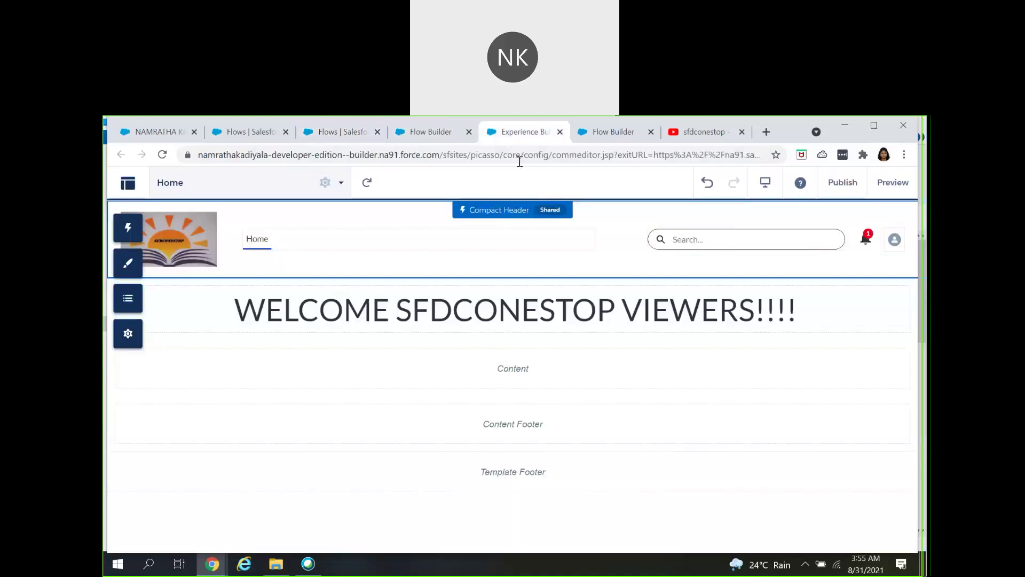
pyautogui.click(597, 142)
pyautogui.doubleClick(533, 267)
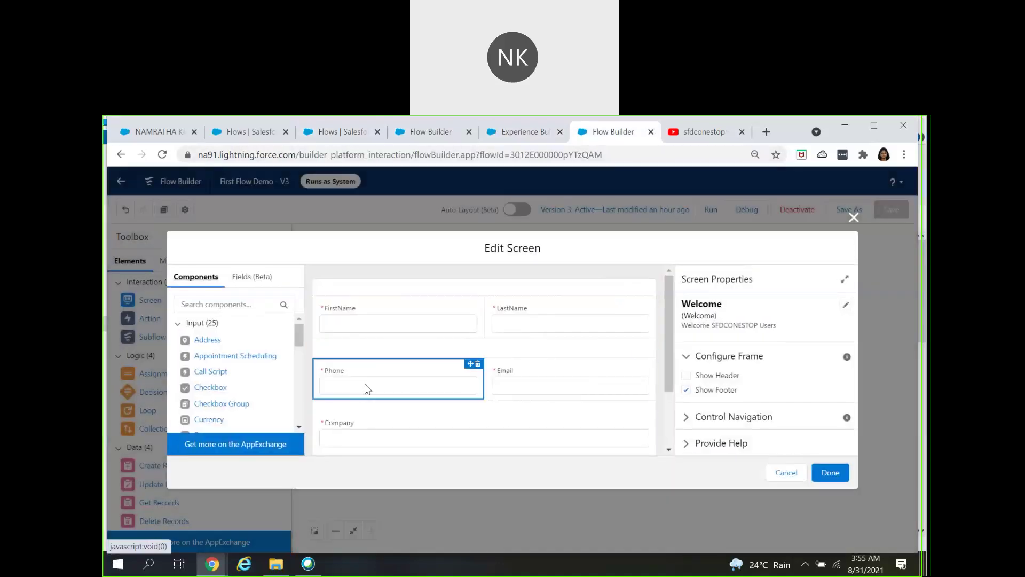
pyautogui.scroll(-1, 406, 414)
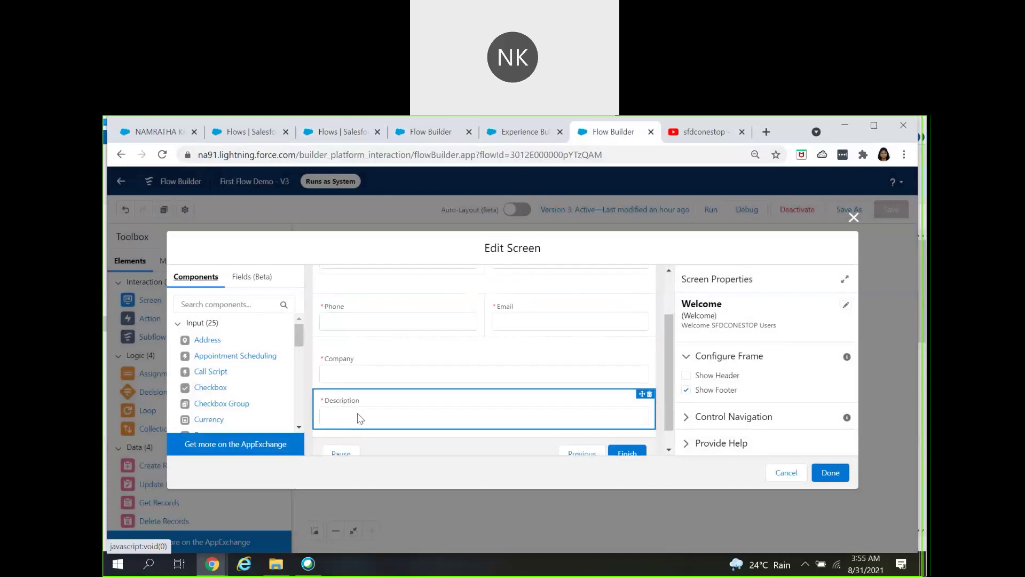
pyautogui.click(773, 475)
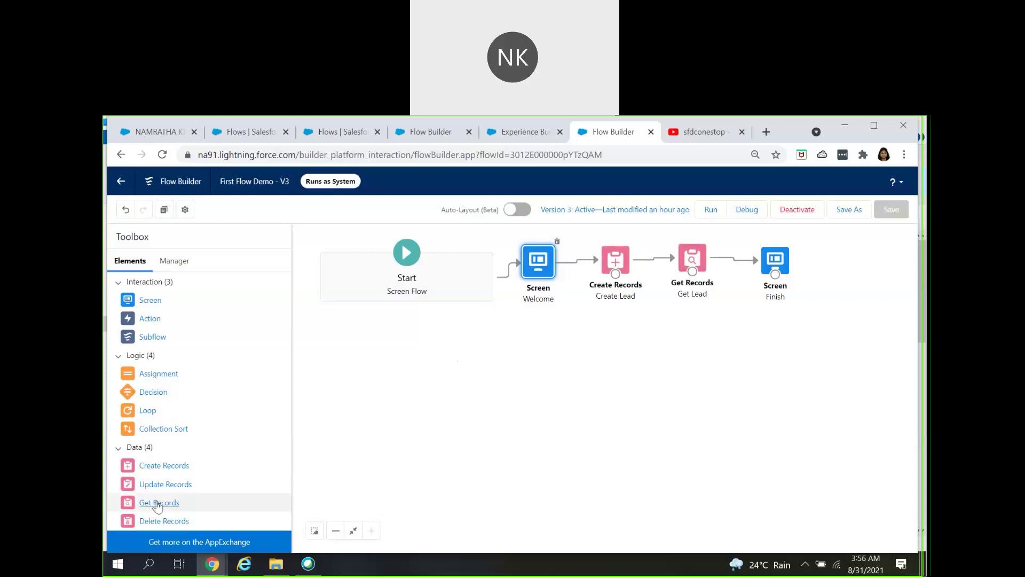
# Inspect the Get Lead step's settings in the First Flow Demo flow
pyautogui.click(696, 256)
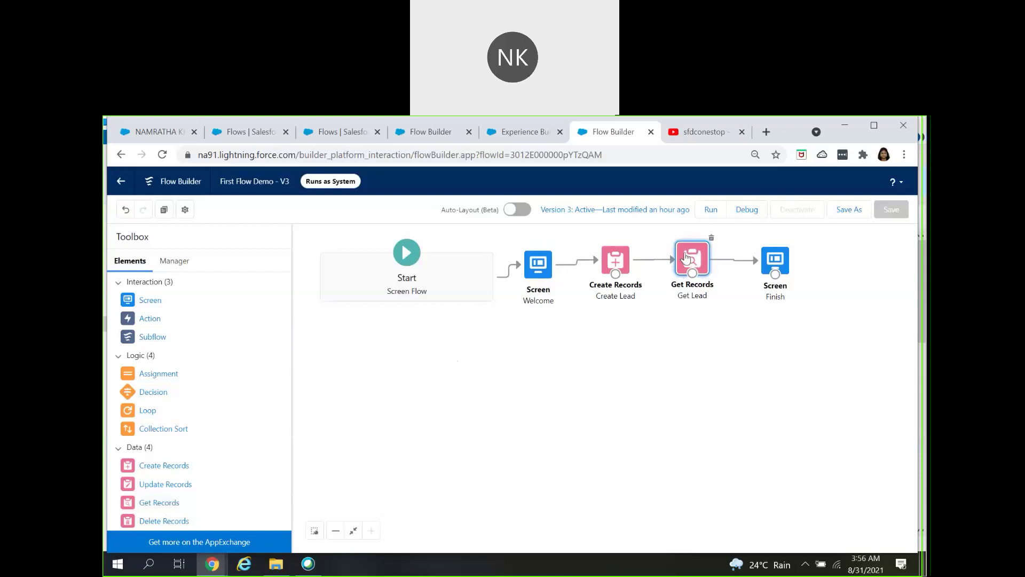
pyautogui.doubleClick(688, 258)
pyautogui.scroll(-3, 408, 419)
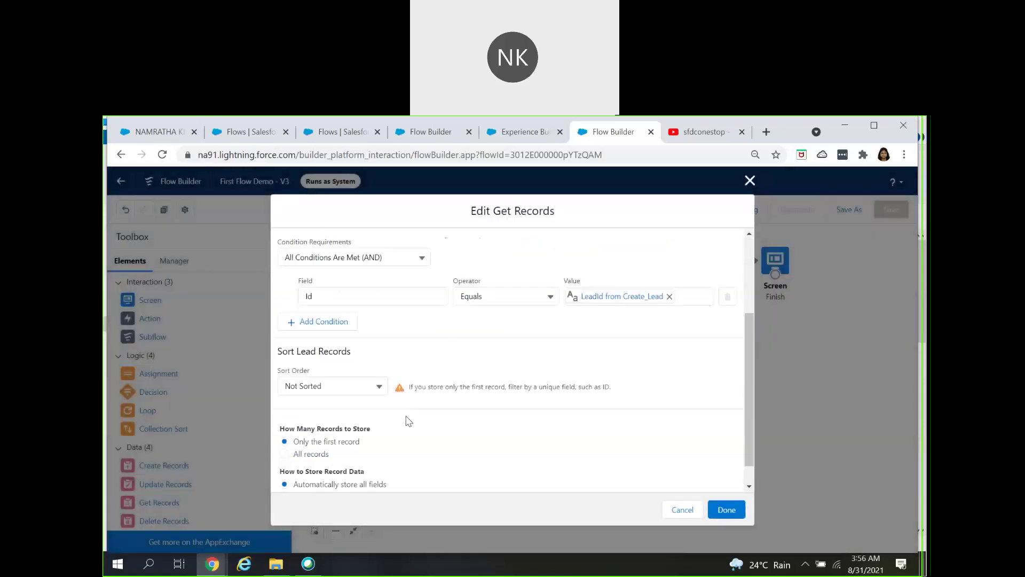
pyautogui.click(751, 181)
# Review the Finish screen, then move to the Setup Flows tab
pyautogui.doubleClick(775, 260)
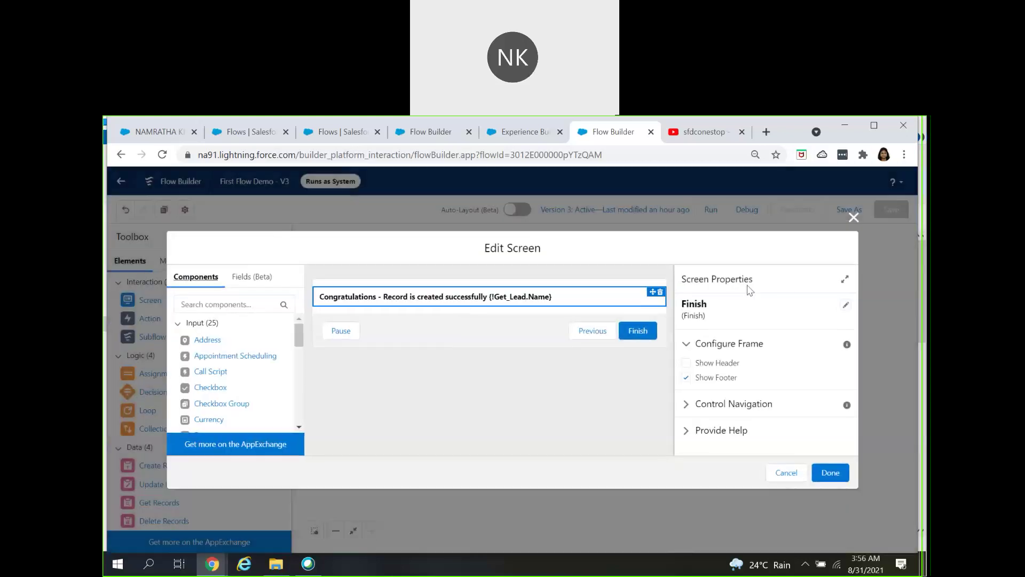
pyautogui.click(854, 217)
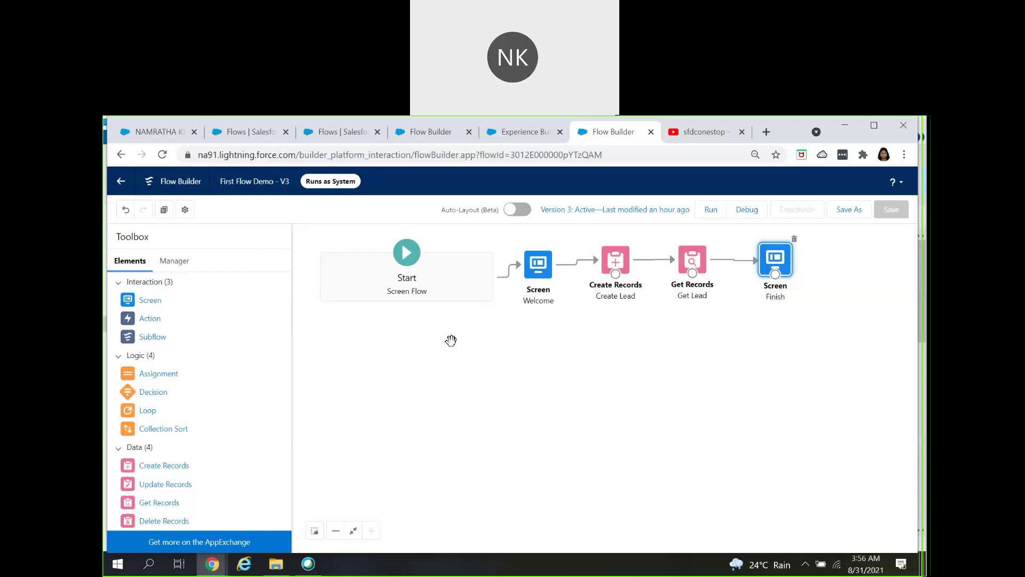
pyautogui.click(213, 139)
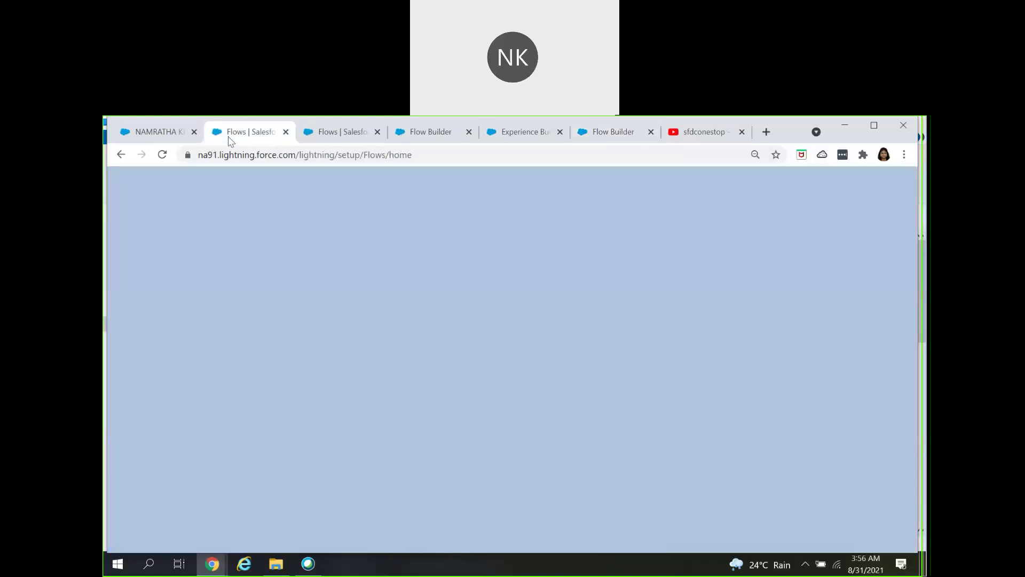
# Search Setup Quick Find for sites and open Digital Experiences > All Sites
pyautogui.doubleClick(140, 240)
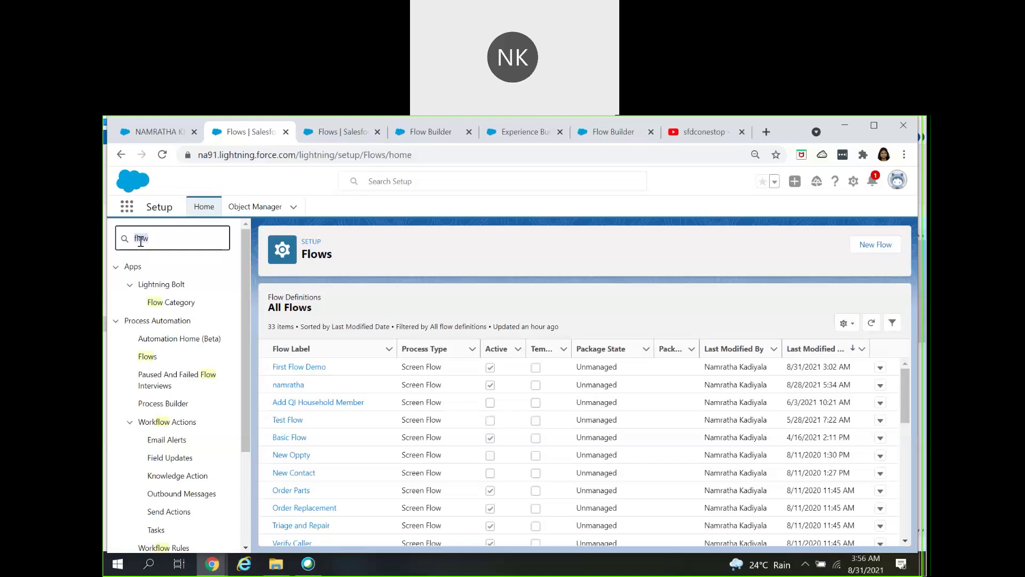
pyautogui.write('a')
pyautogui.write('ites')
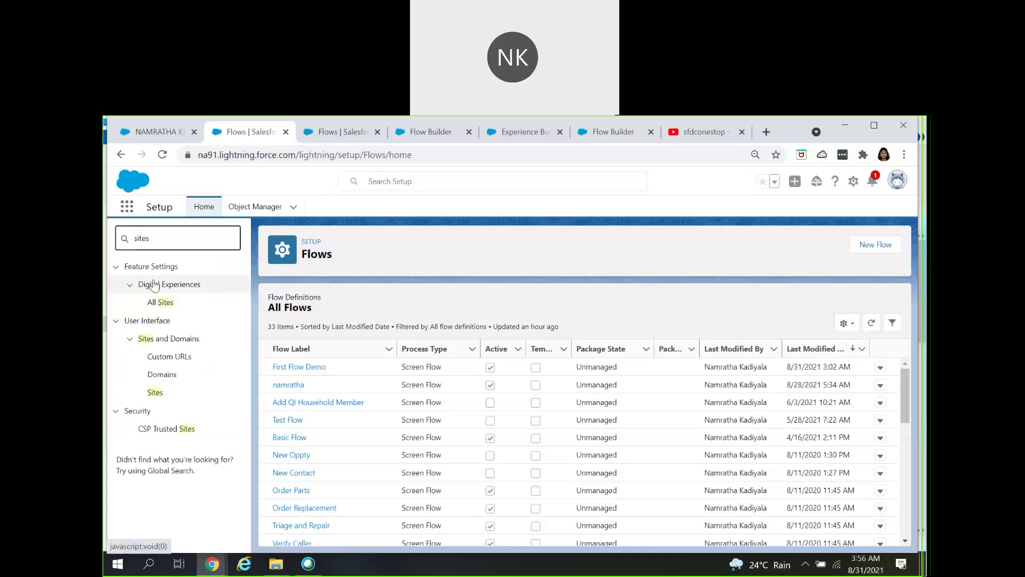
pyautogui.click(159, 306)
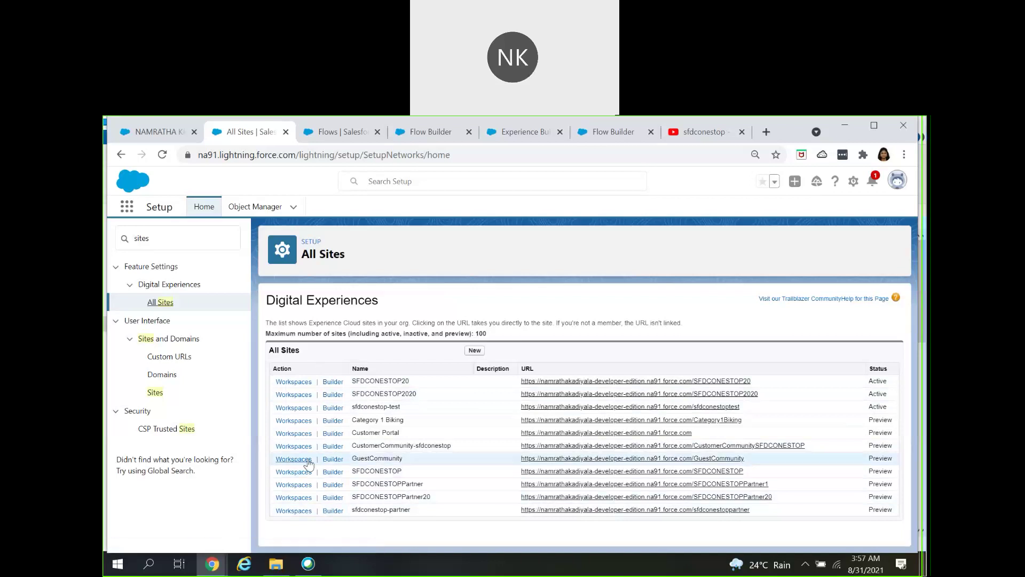
# Launch the GuestCommunity site in Experience Builder and view its General settings
pyautogui.moveTo(351, 458); pyautogui.dragTo(406, 458)
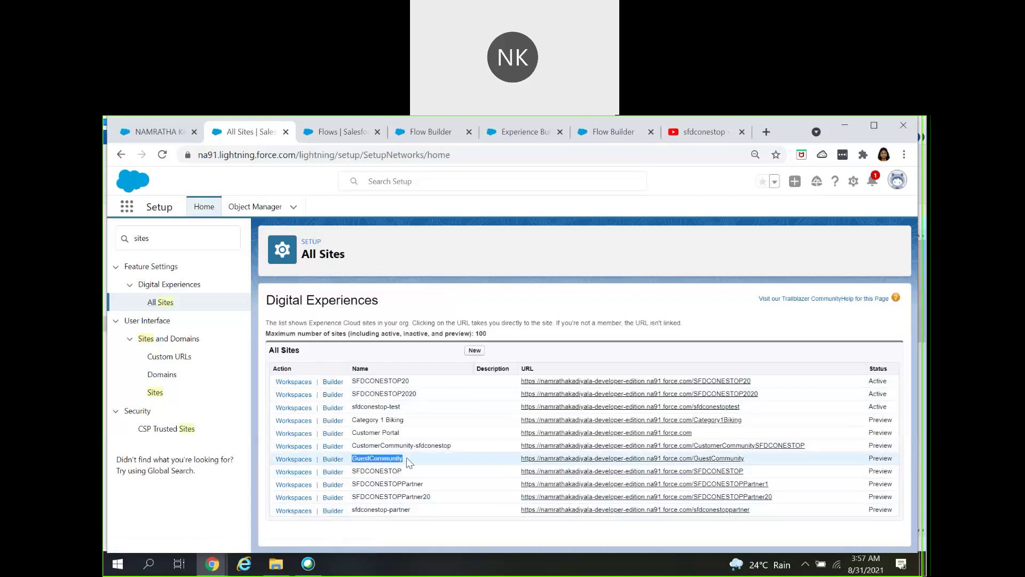
pyautogui.click(332, 459)
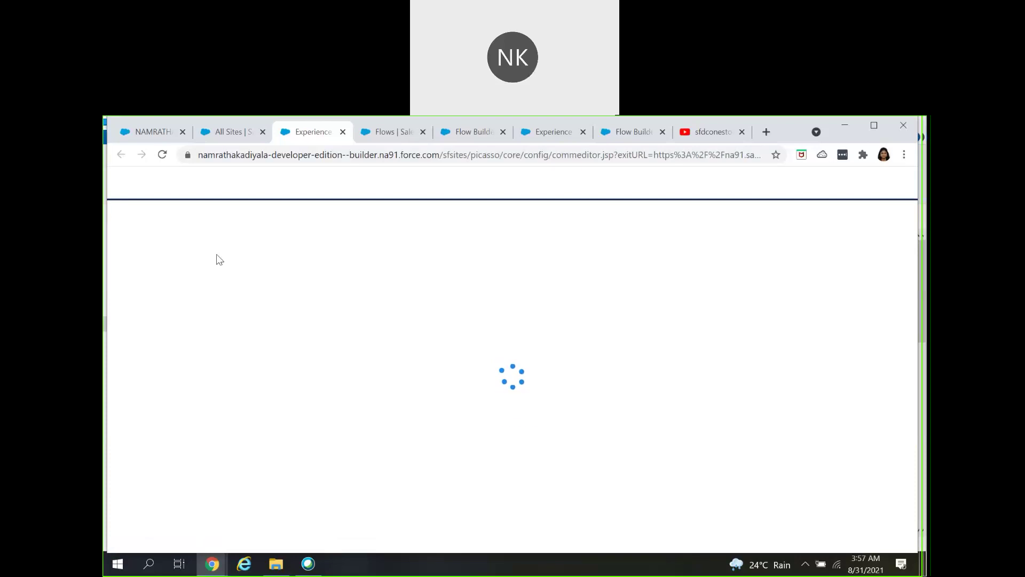
pyautogui.click(121, 340)
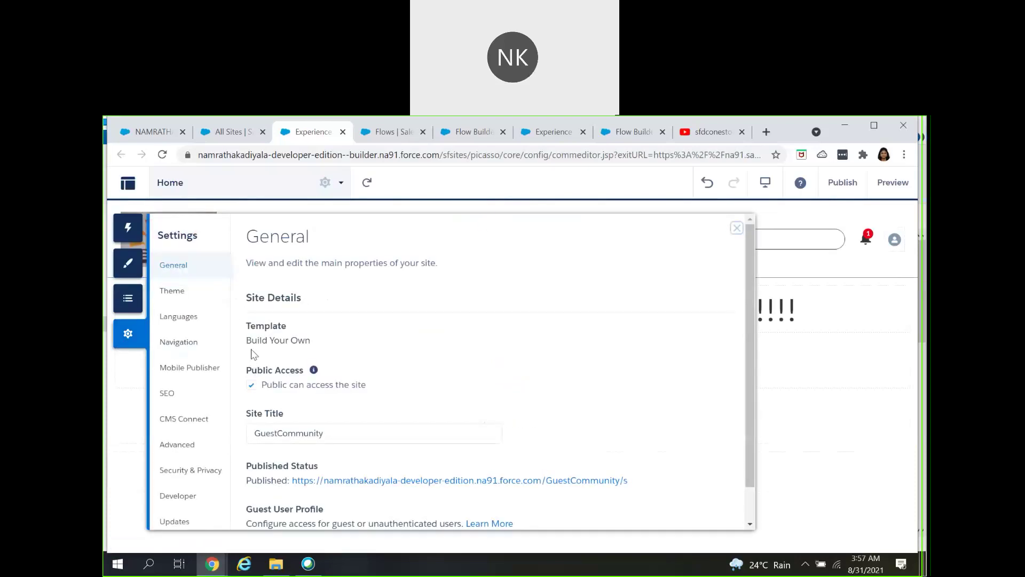
pyautogui.moveTo(315, 374)
pyautogui.scroll(-2, 347, 455)
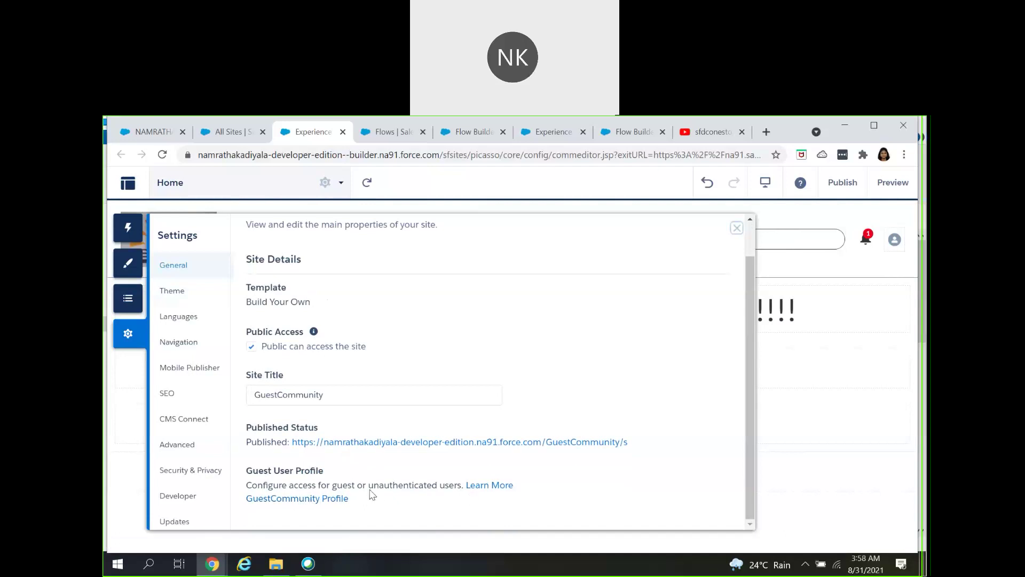
pyautogui.moveTo(368, 485); pyautogui.dragTo(461, 486)
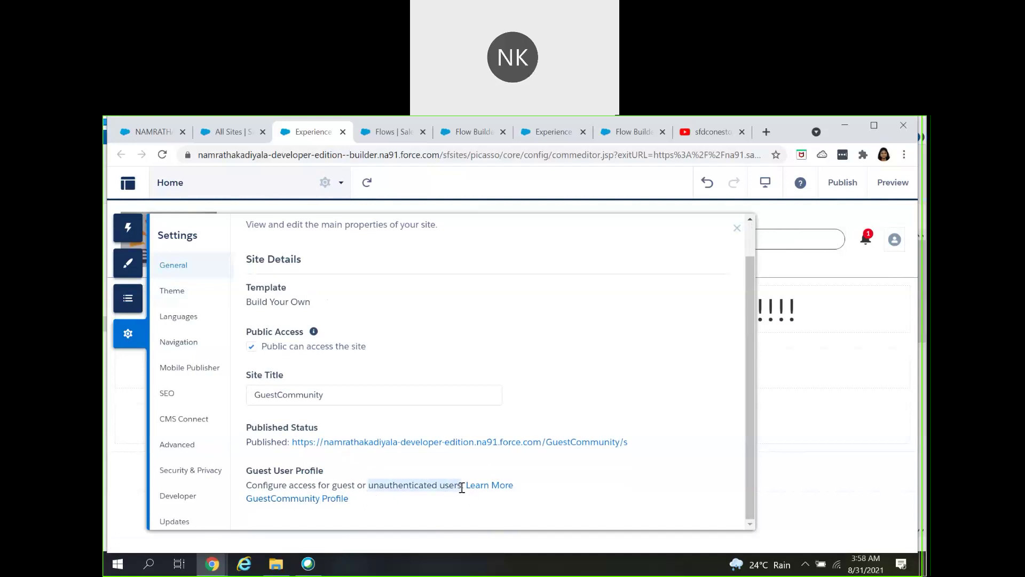
pyautogui.click(190, 300)
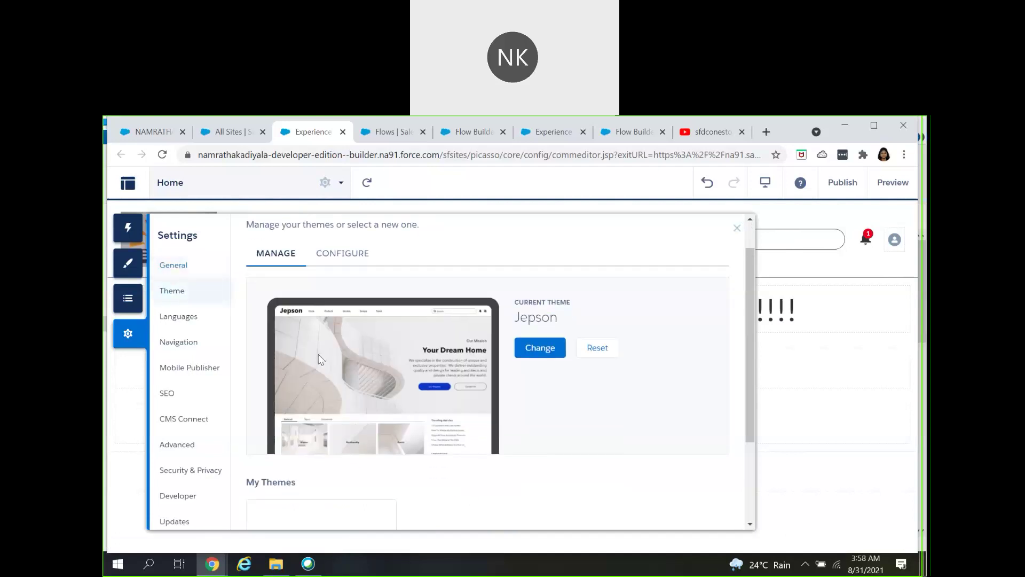
pyautogui.scroll(-3, 354, 424)
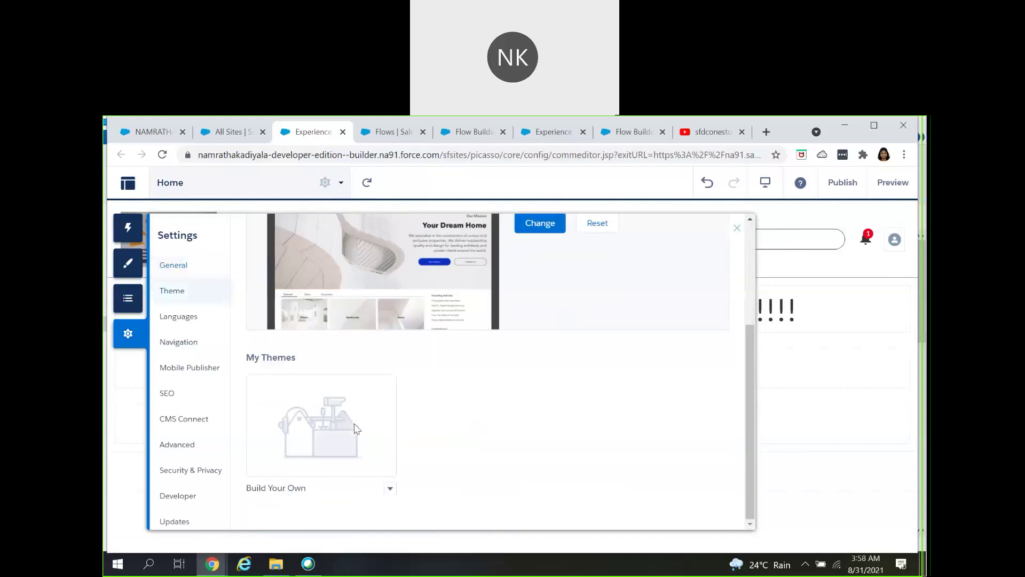
pyautogui.click(202, 323)
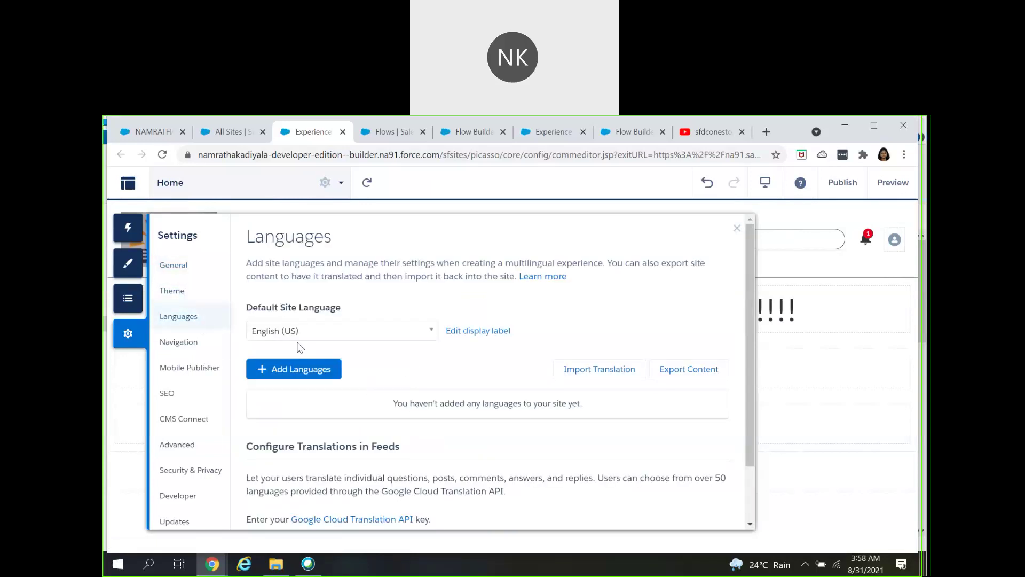
pyautogui.click(200, 344)
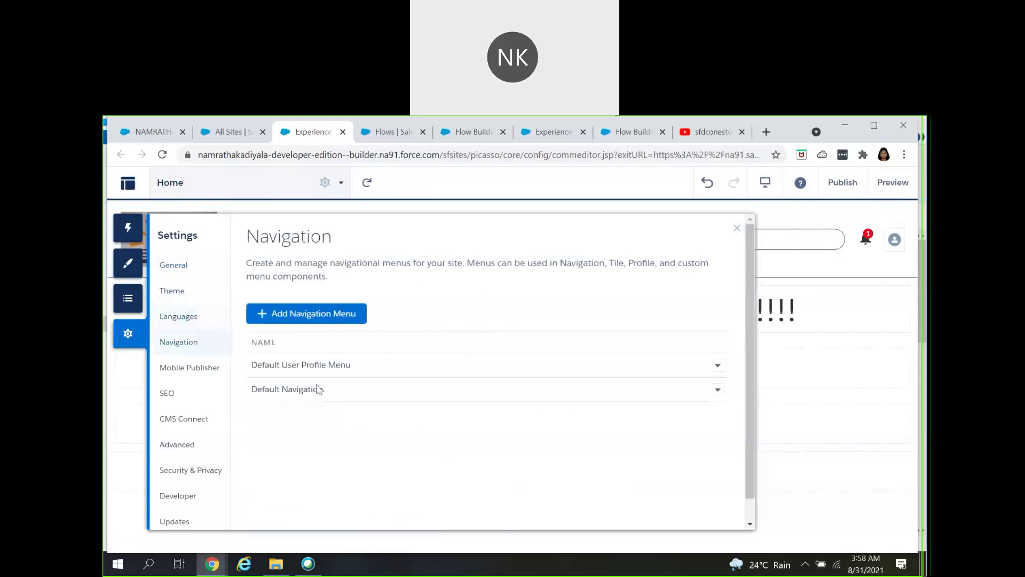
pyautogui.click(176, 378)
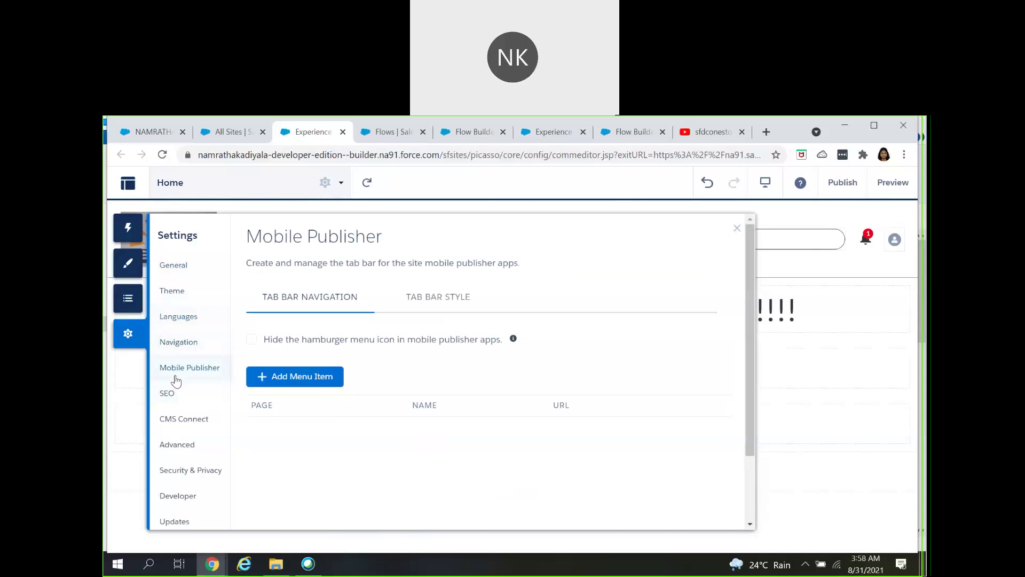
pyautogui.click(179, 398)
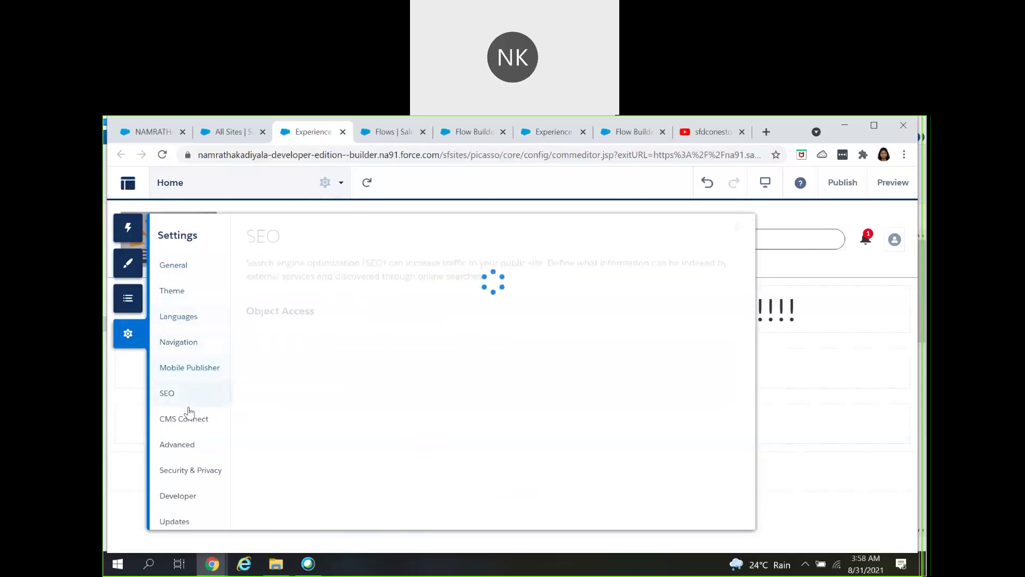
pyautogui.click(188, 446)
pyautogui.scroll(-5, 387, 435)
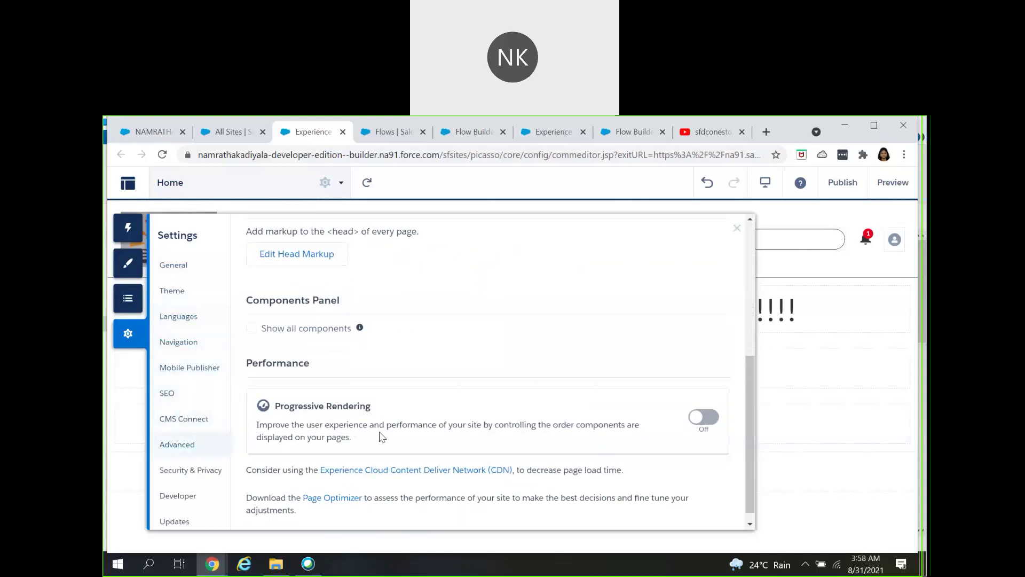
pyautogui.click(186, 472)
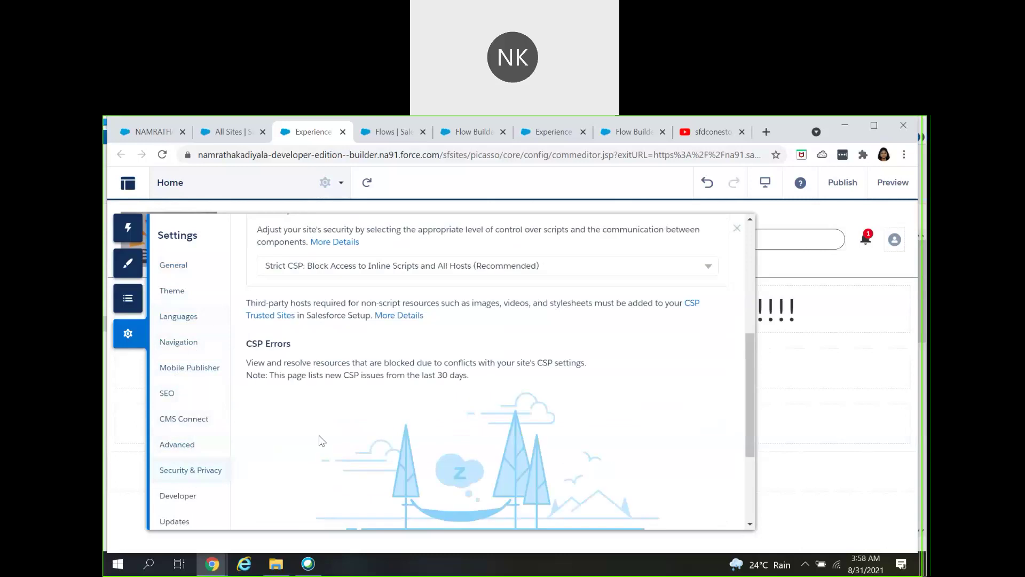
pyautogui.click(178, 501)
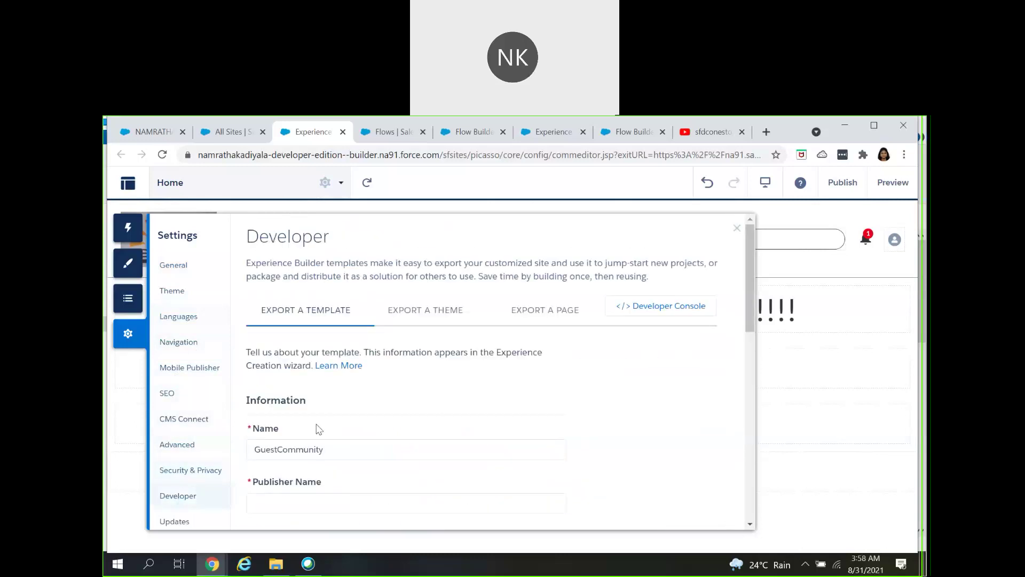
pyautogui.click(184, 522)
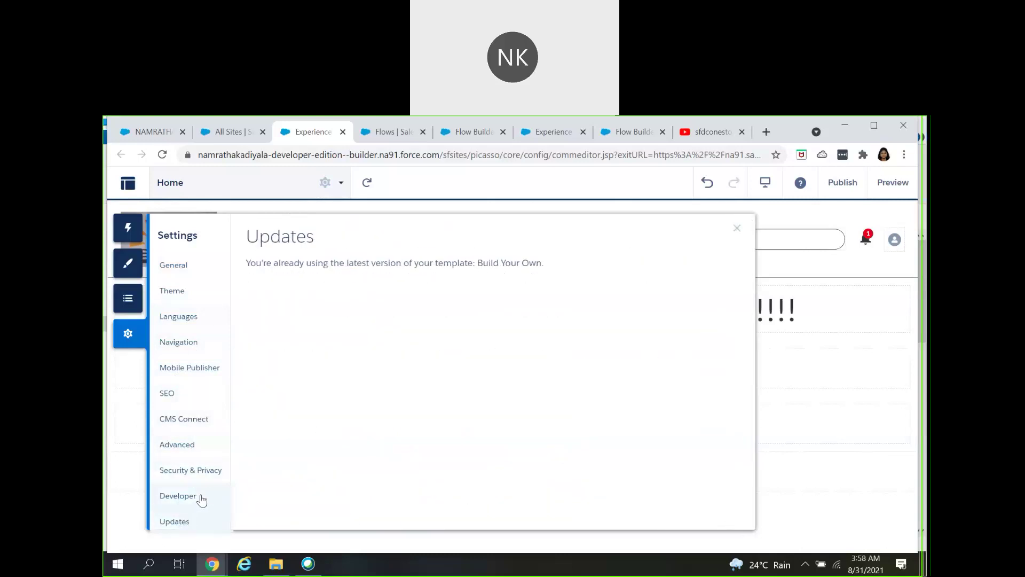
pyautogui.click(738, 230)
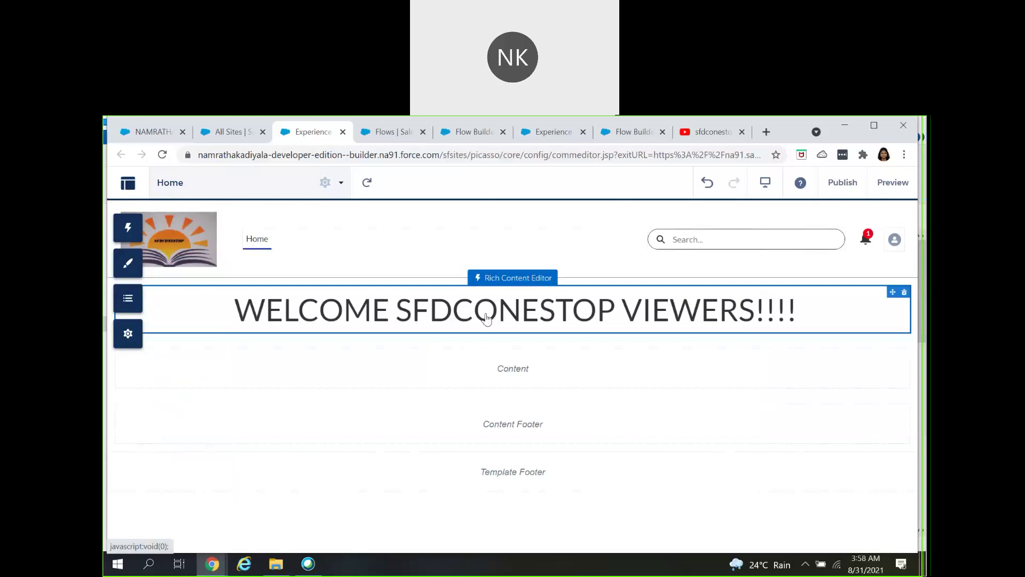
pyautogui.click(632, 132)
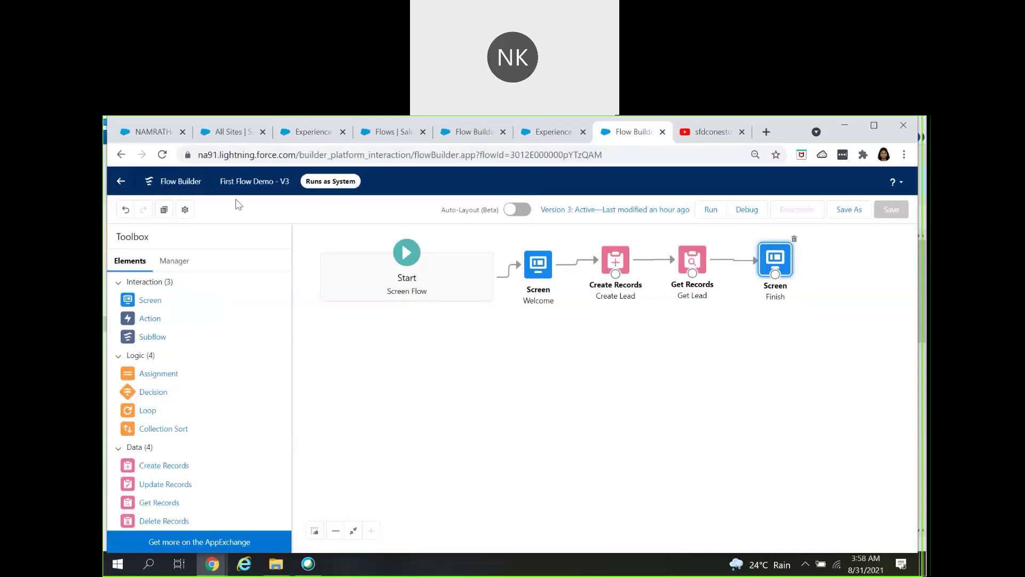
pyautogui.moveTo(220, 182); pyautogui.dragTo(276, 182)
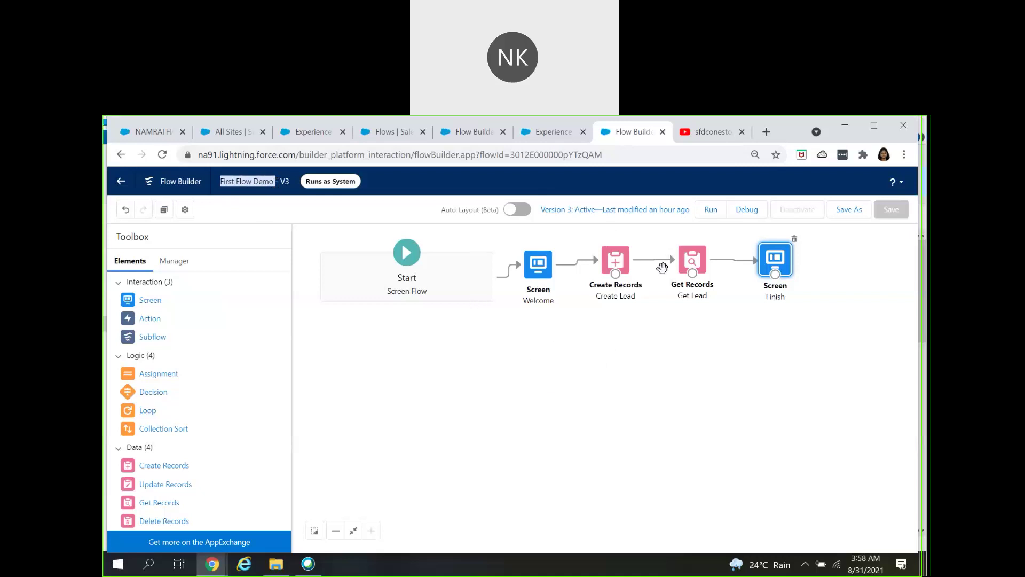
pyautogui.click(289, 138)
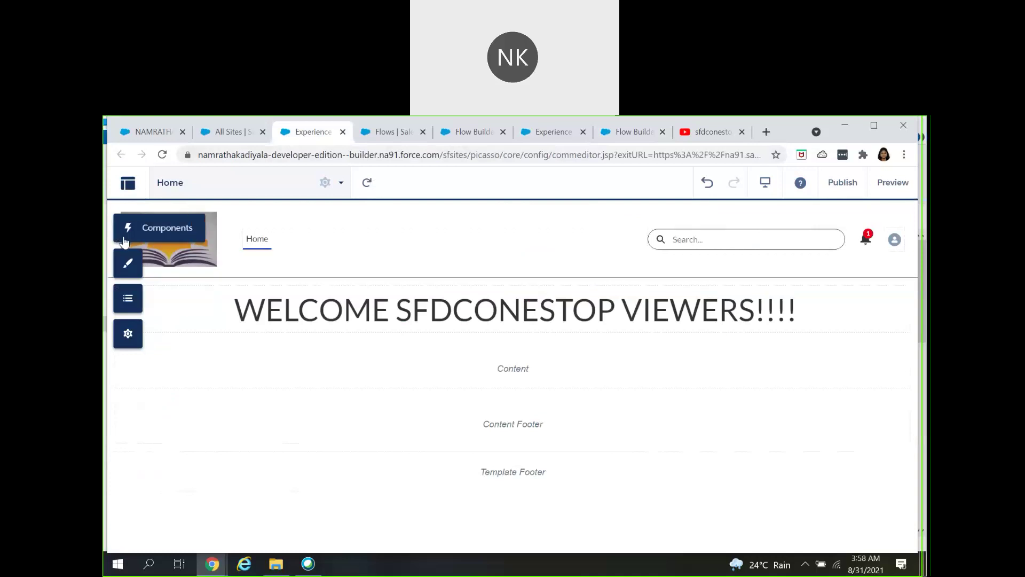
# Place a Flow component under the welcome heading and set it to First Flow Demo
pyautogui.click(124, 240)
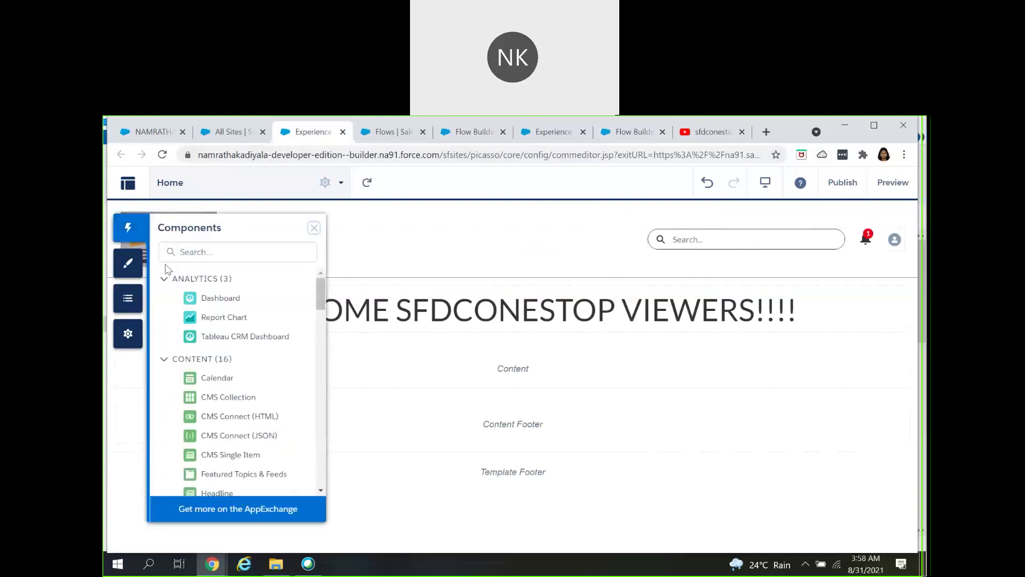
pyautogui.click(195, 252)
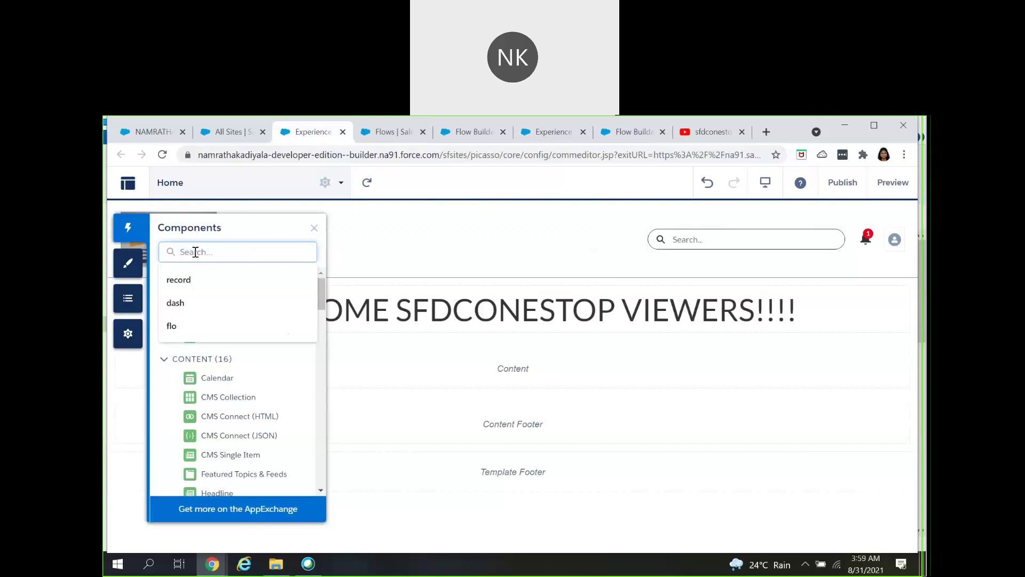
pyautogui.click(194, 327)
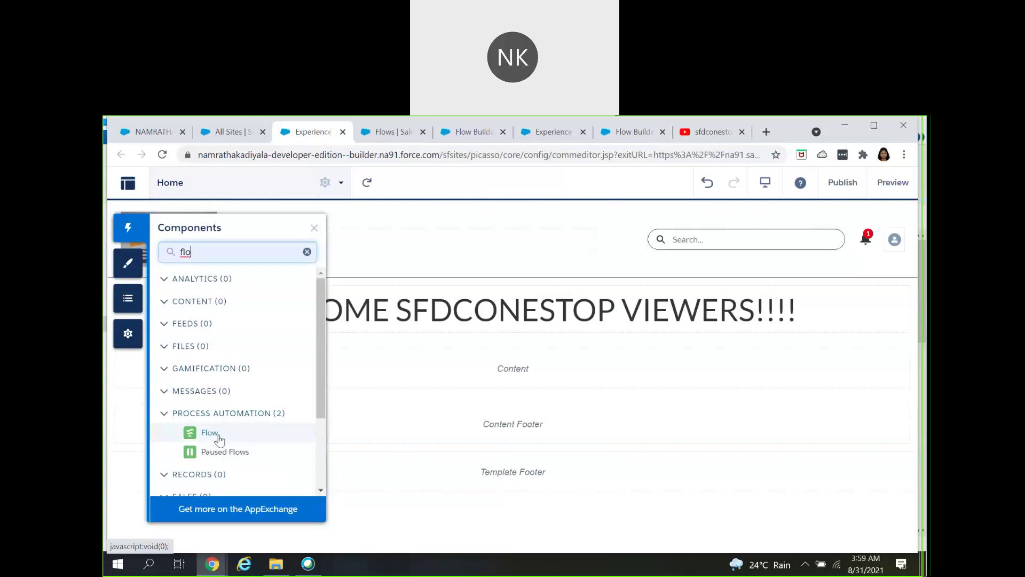
pyautogui.moveTo(212, 433); pyautogui.dragTo(398, 362)
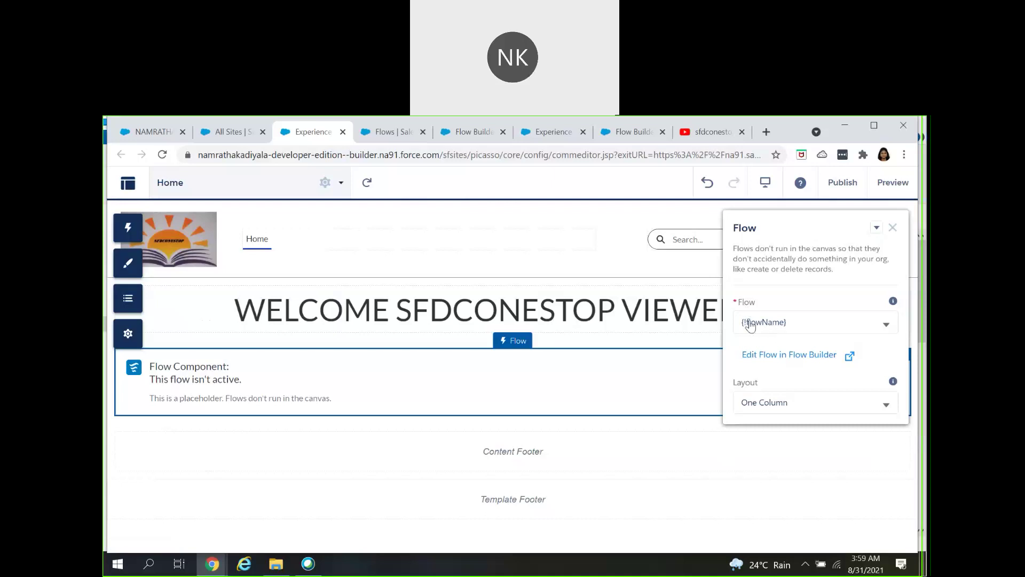
pyautogui.click(835, 326)
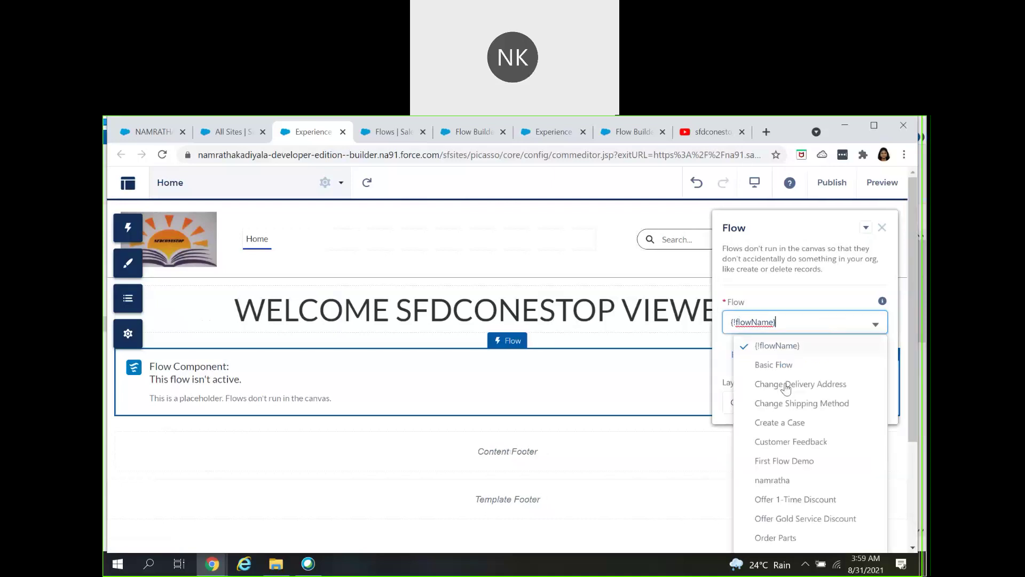
pyautogui.click(791, 465)
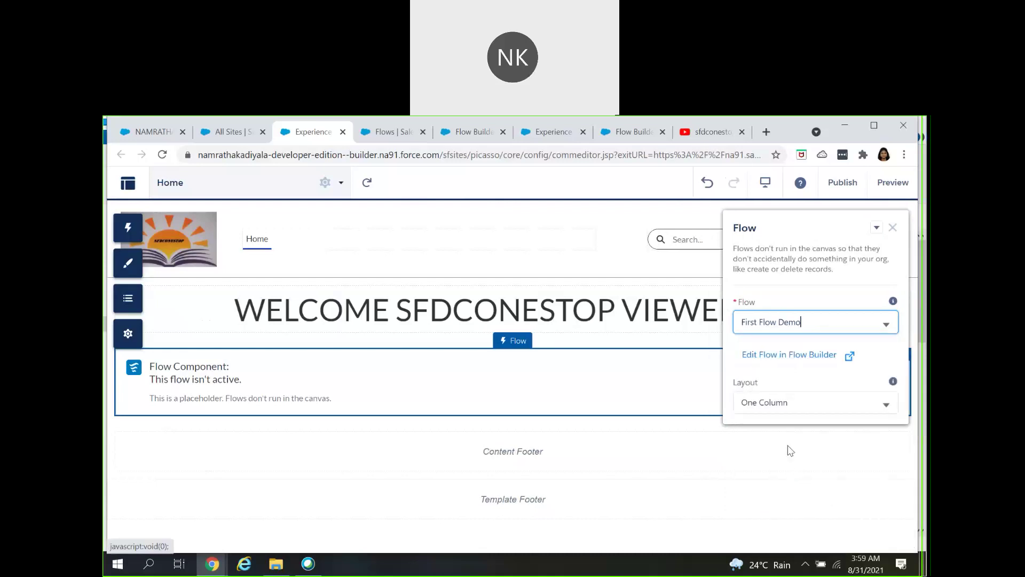
pyautogui.click(894, 230)
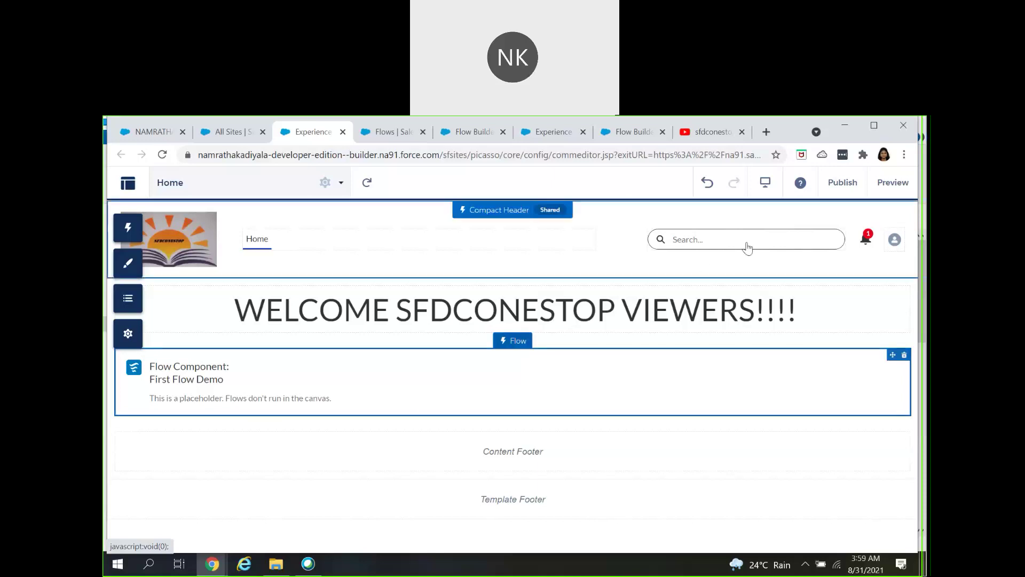
# Publish the GuestCommunity site changes and dismiss the publishing confirmation
pyautogui.click(839, 192)
pyautogui.click(654, 462)
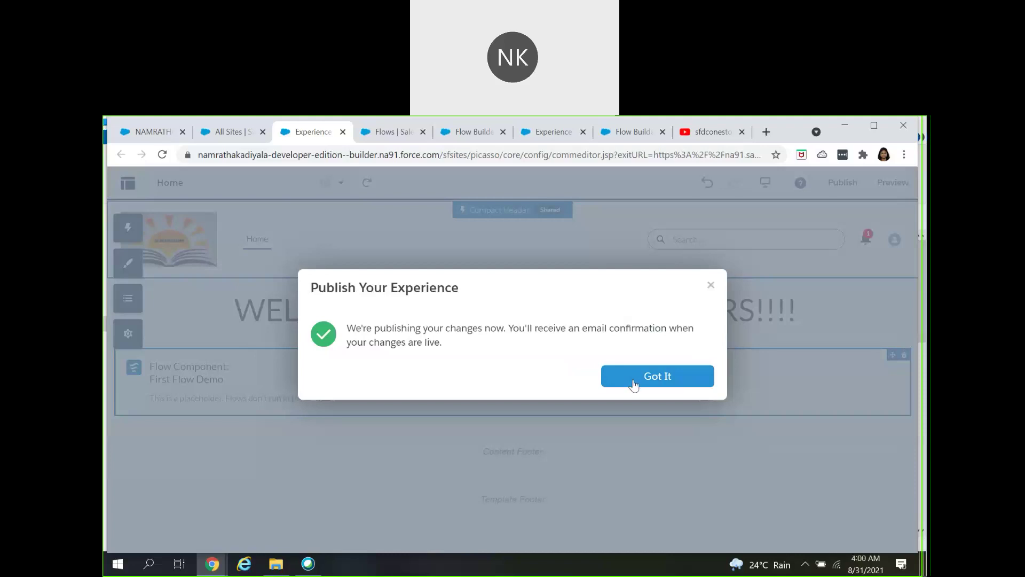
pyautogui.click(634, 384)
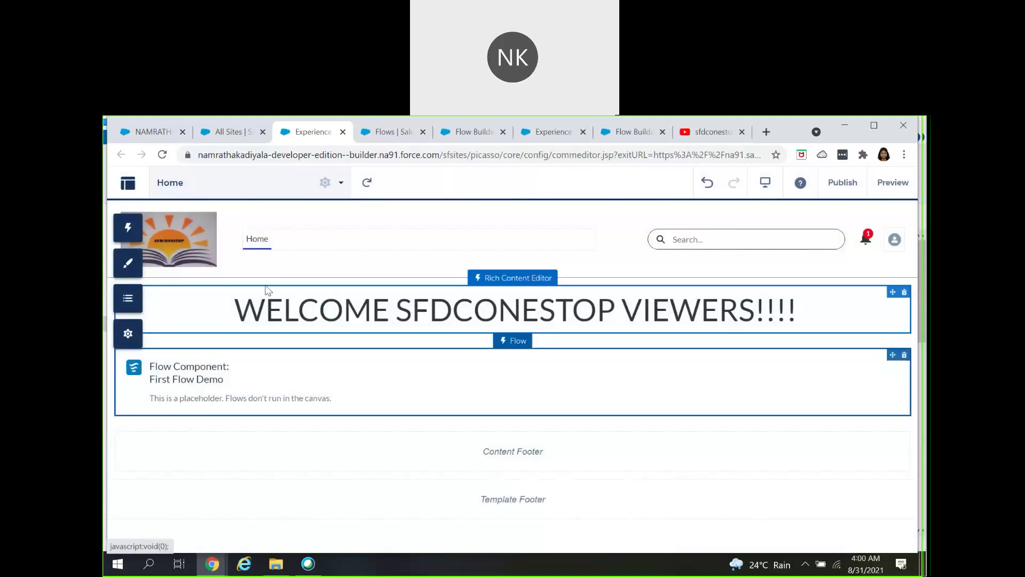
# Copy the GuestCommunity site URL from All Sites, then start a new Incognito window
pyautogui.click(233, 138)
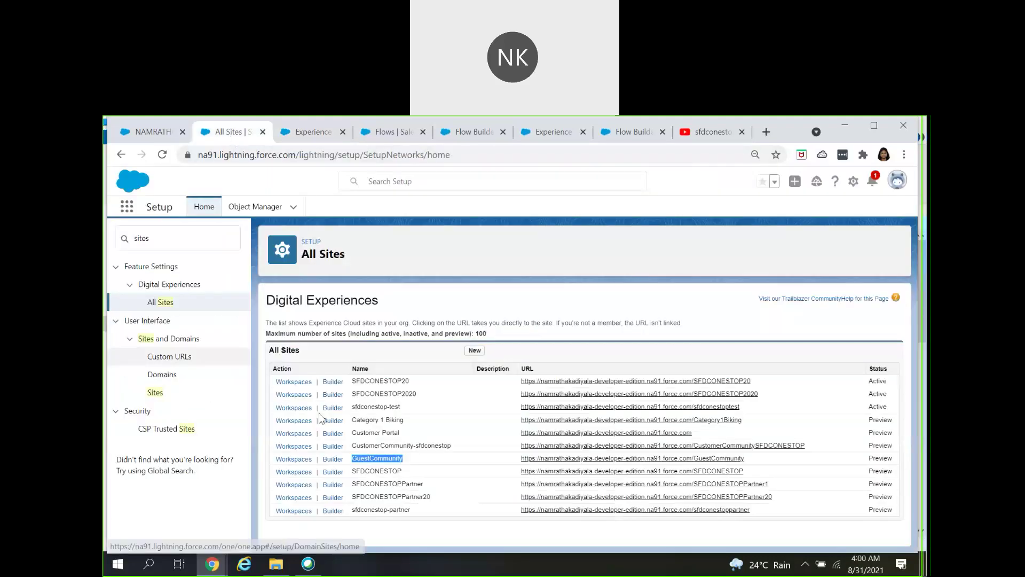
pyautogui.moveTo(752, 460); pyautogui.dragTo(519, 459)
pyautogui.hotkey('ctrl', 'c')
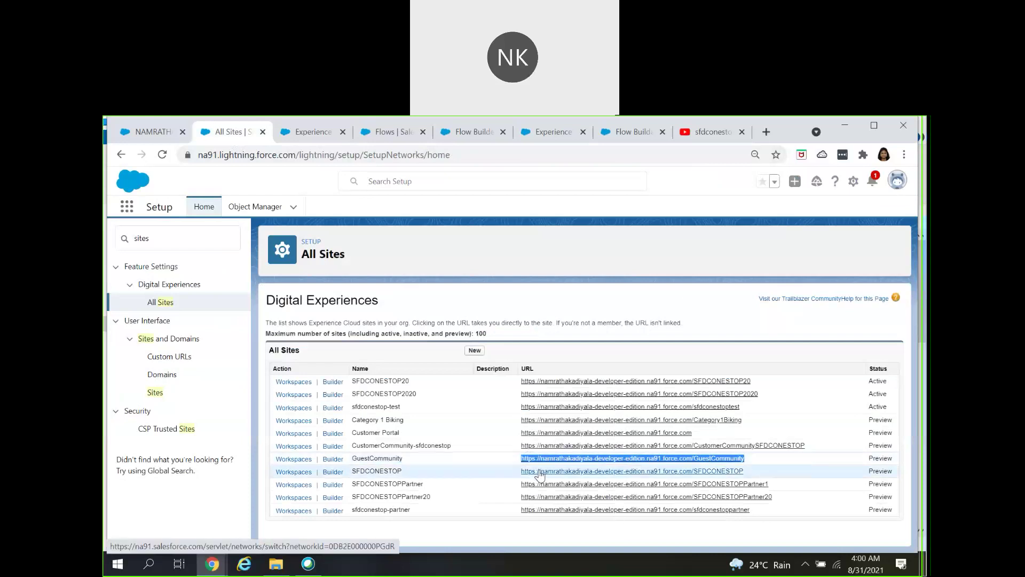
pyautogui.click(904, 157)
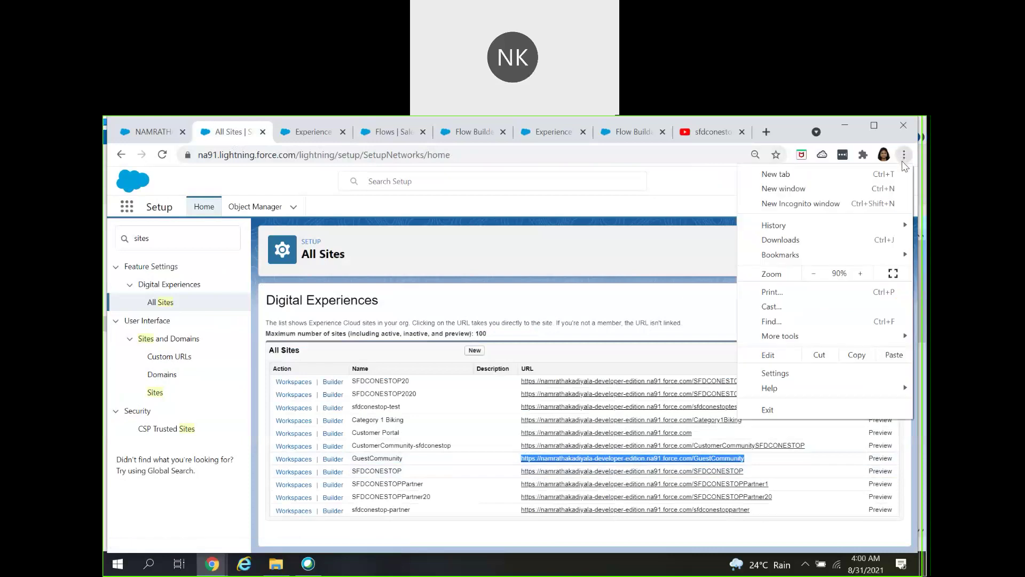
pyautogui.click(826, 210)
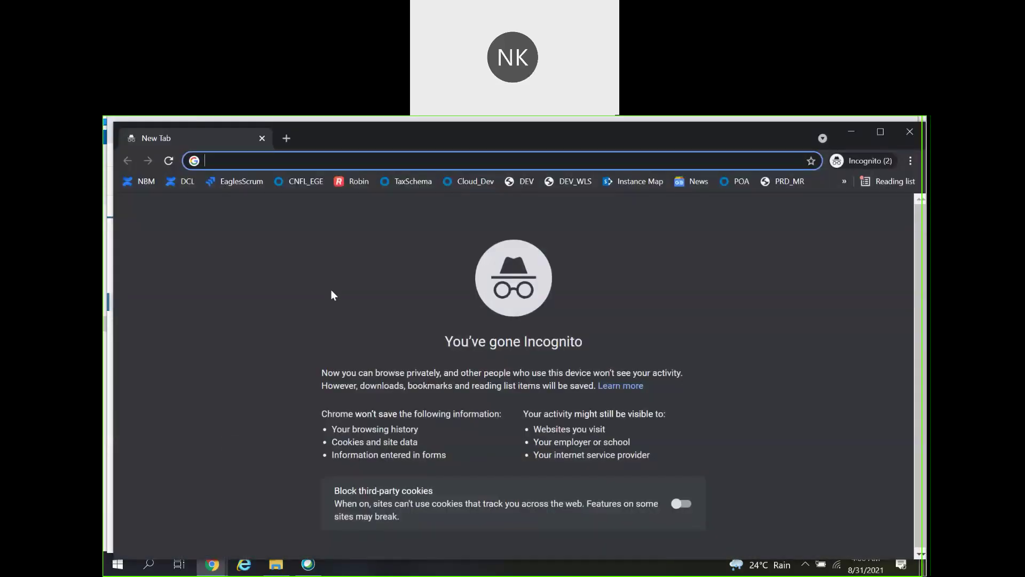
# Paste the GuestCommunity URL into the Incognito address bar and load the site
pyautogui.hotkey('ctrl', 'v')
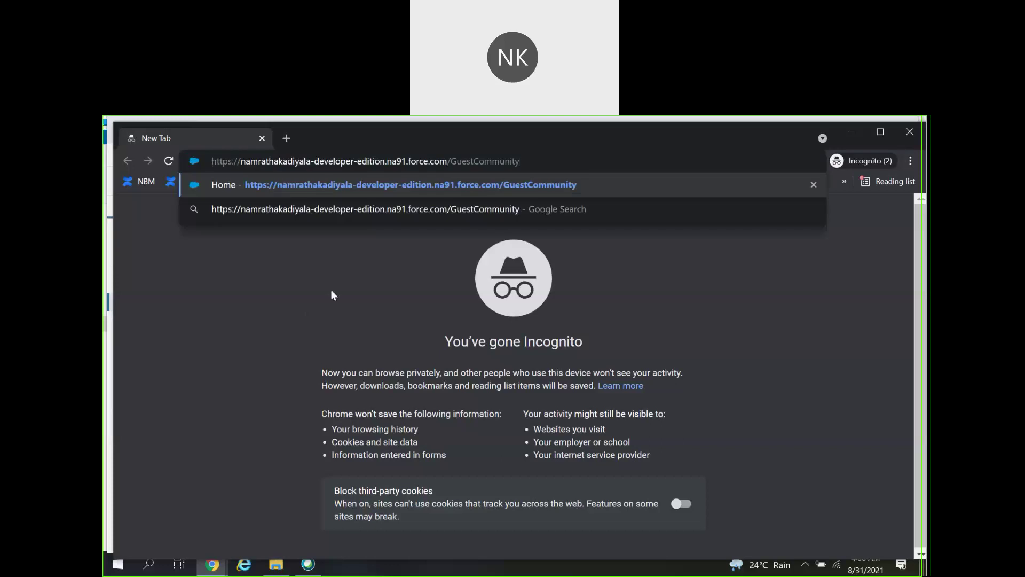
pyautogui.press('Return')
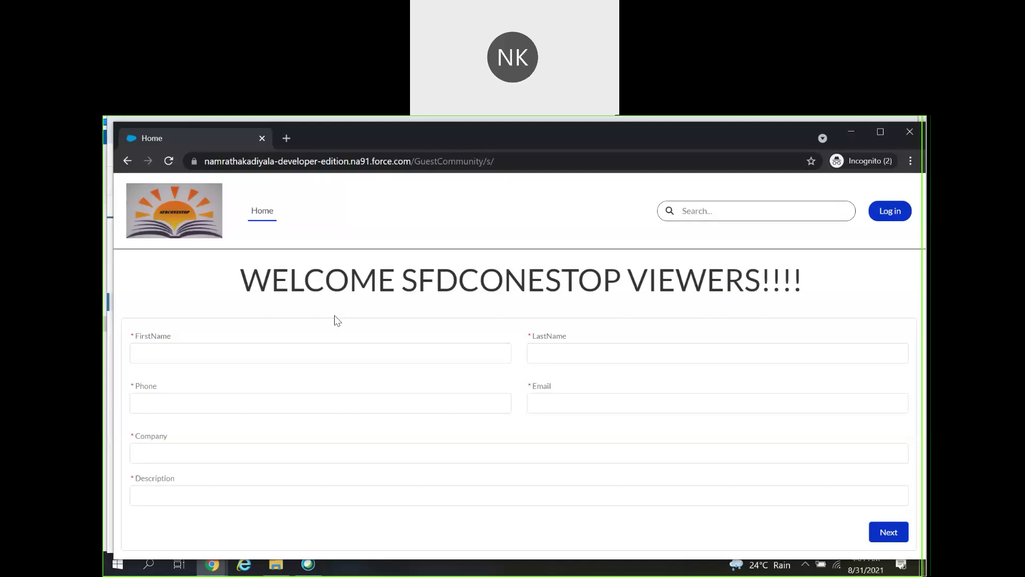
# Enter the guest's first name, last name, phone number and email in the lead form
pyautogui.click(321, 355)
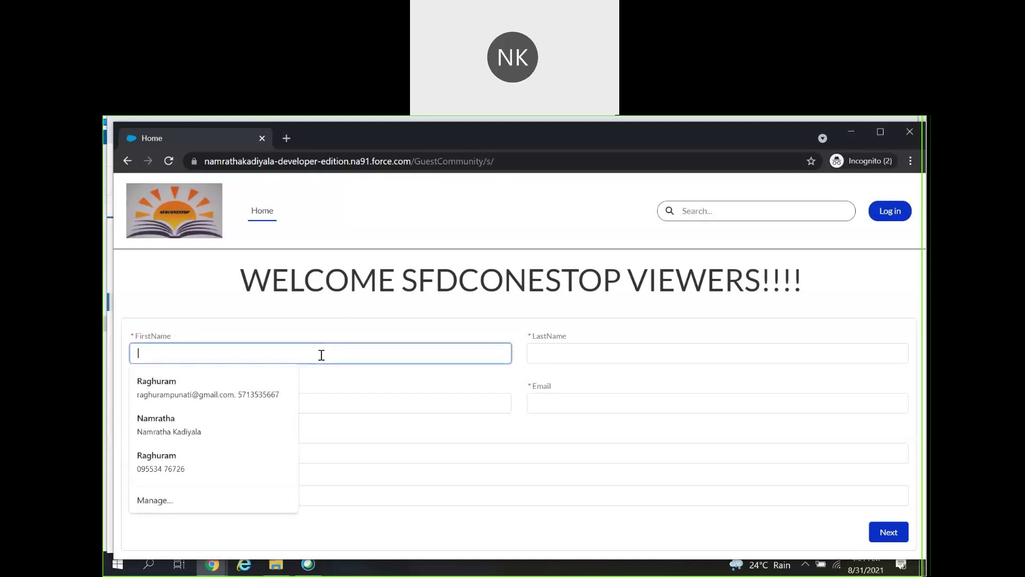
pyautogui.write('Nam')
pyautogui.press('Tab')
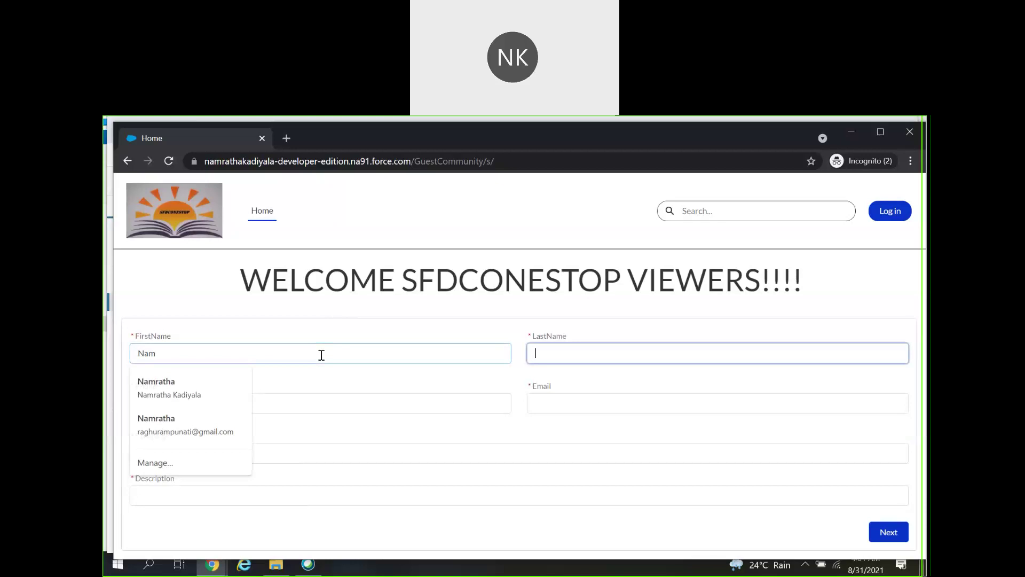
pyautogui.write('Kad')
pyautogui.press('Tab')
pyautogui.write('1231')
pyautogui.press('Tab')
pyautogui.write('nn')
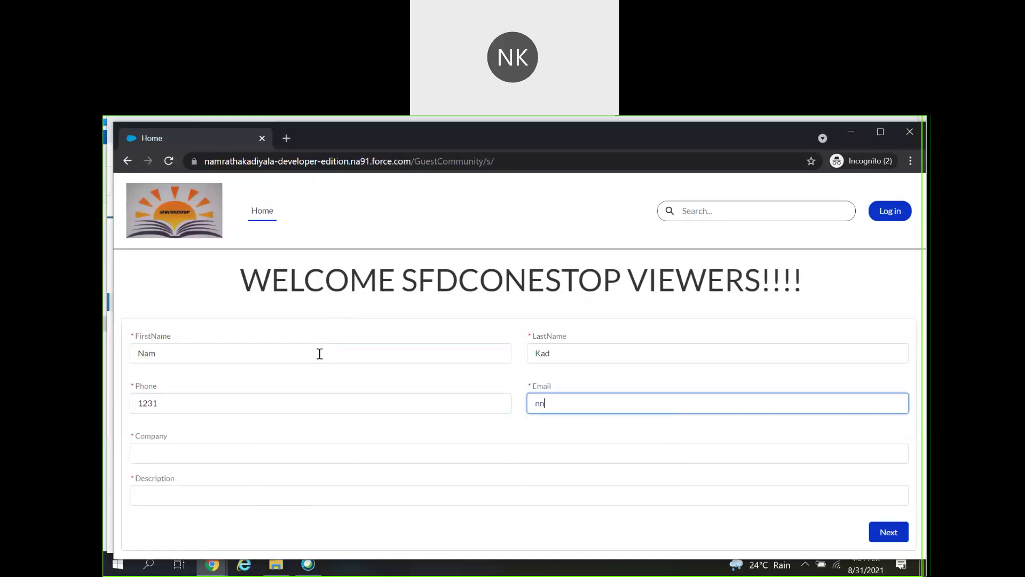
pyautogui.write('@gmail.com')
# Fill company 'India' and description 'Hey', then submit the form, triggering the unhandled fault
pyautogui.press('Tab')
pyautogui.write('India')
pyautogui.press('Tab')
pyautogui.write('Hey')
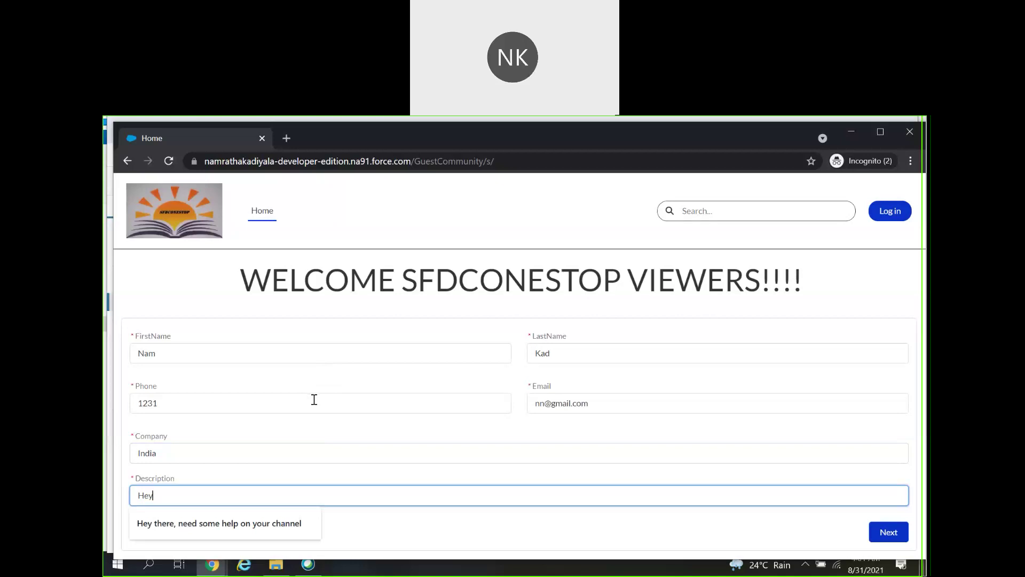
pyautogui.click(889, 532)
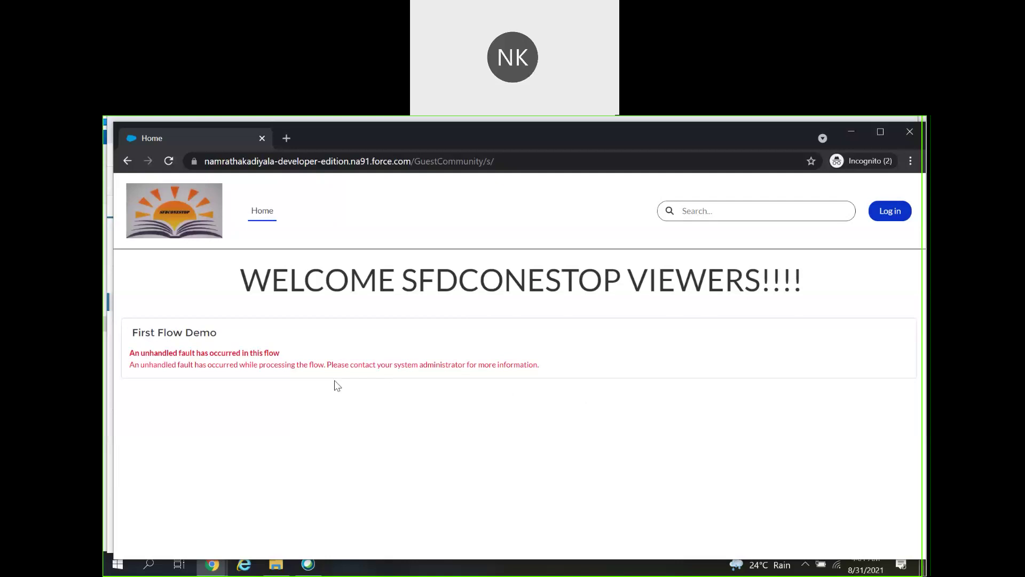
pyautogui.click(212, 564)
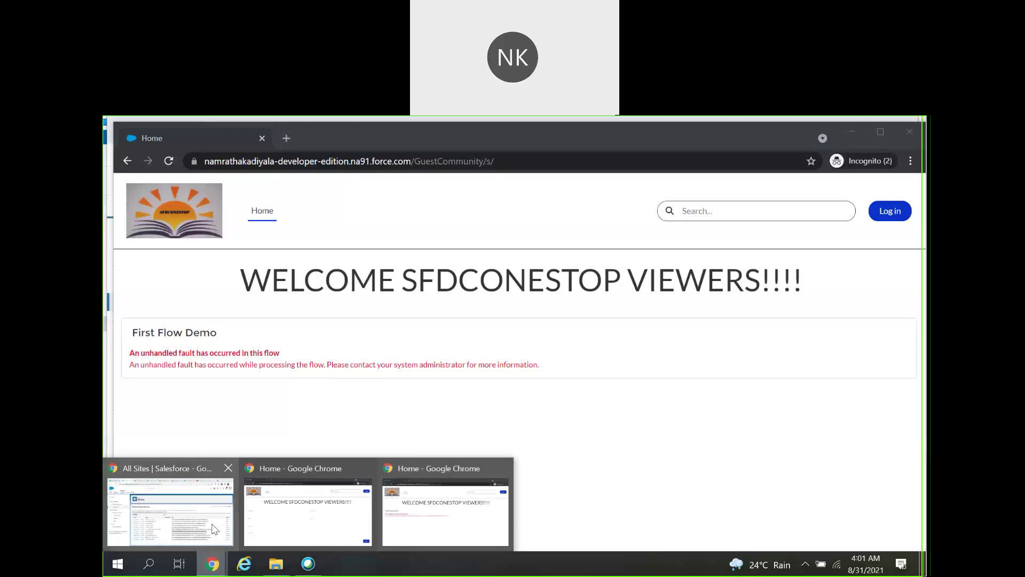
# Switch to Sales Console and open the All Open Leads list
pyautogui.click(213, 528)
pyautogui.click(333, 208)
pyautogui.click(287, 263)
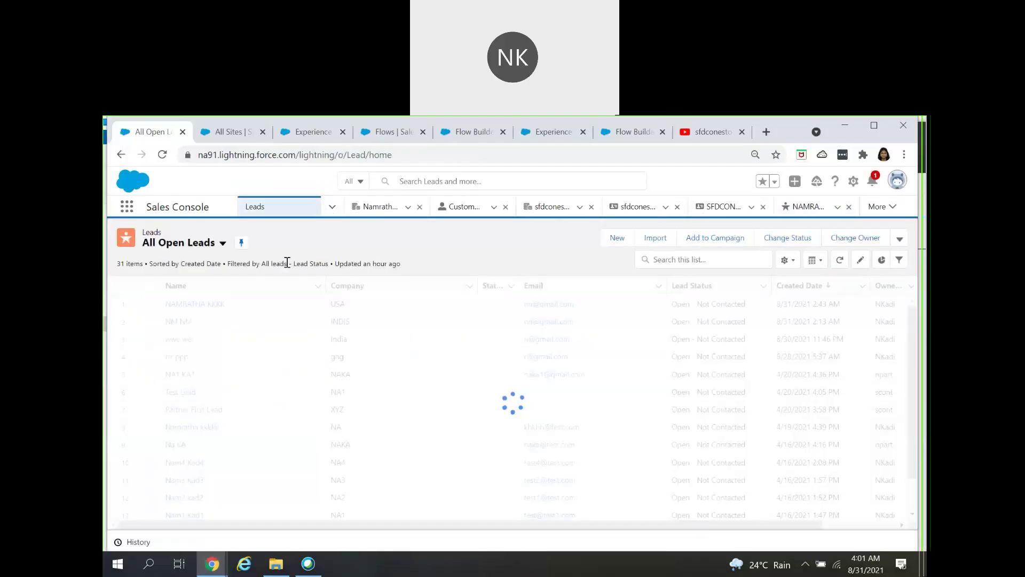
pyautogui.moveTo(594, 525); pyautogui.dragTo(695, 530)
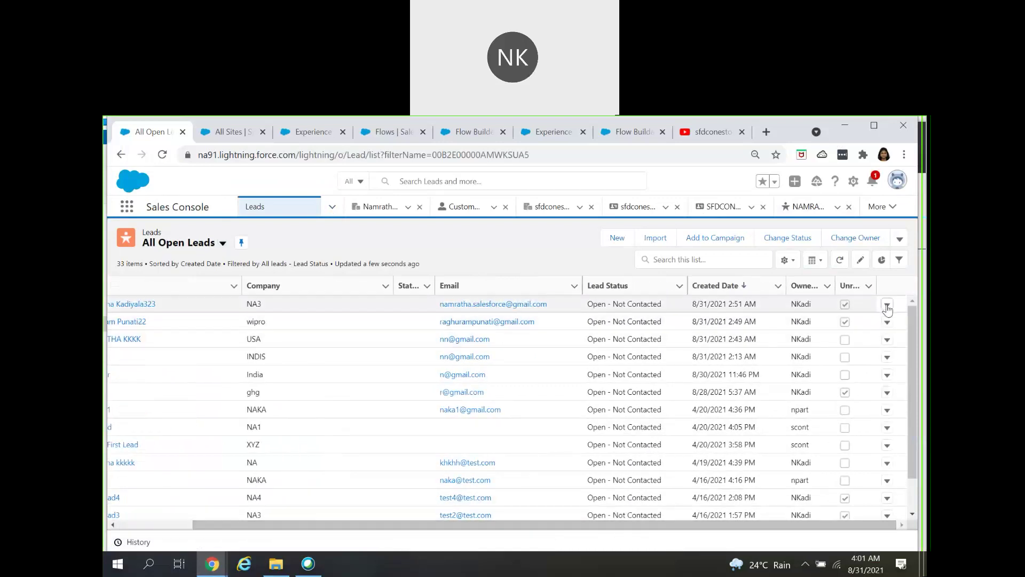
# Delete the two newest leads at the top of All Open Leads
pyautogui.click(887, 305)
pyautogui.click(854, 345)
pyautogui.click(668, 393)
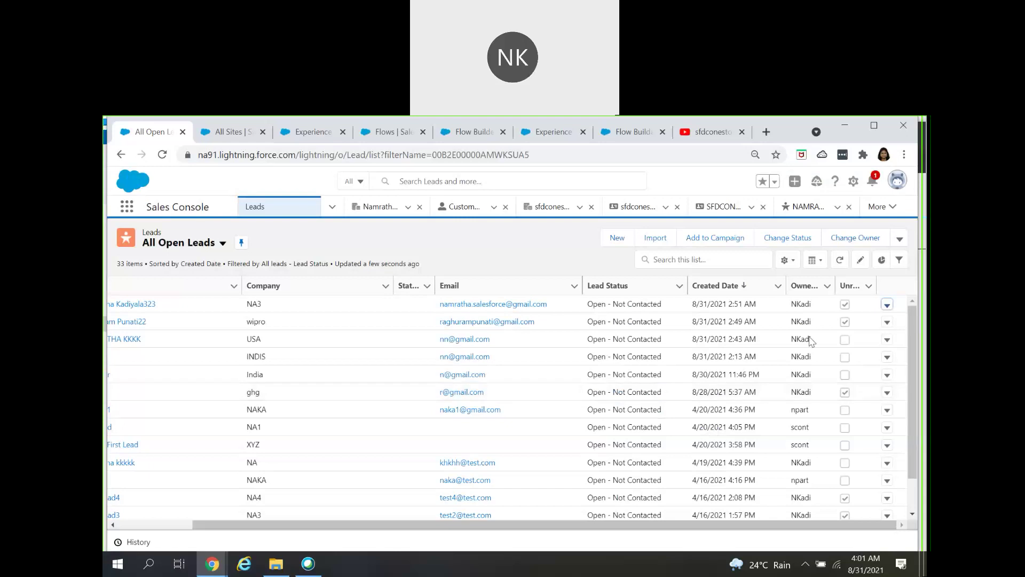
pyautogui.click(887, 305)
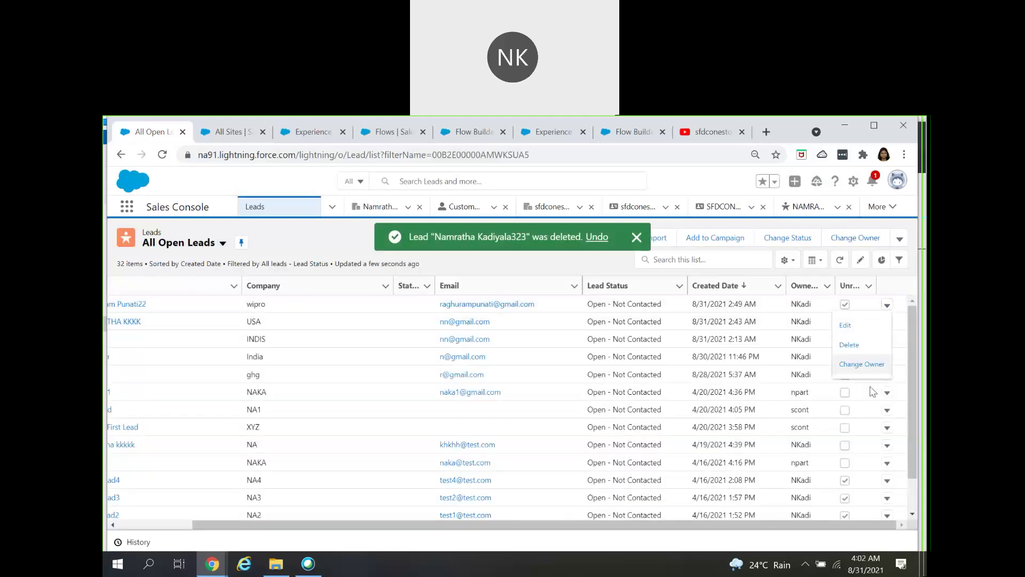
pyautogui.click(853, 346)
pyautogui.click(670, 392)
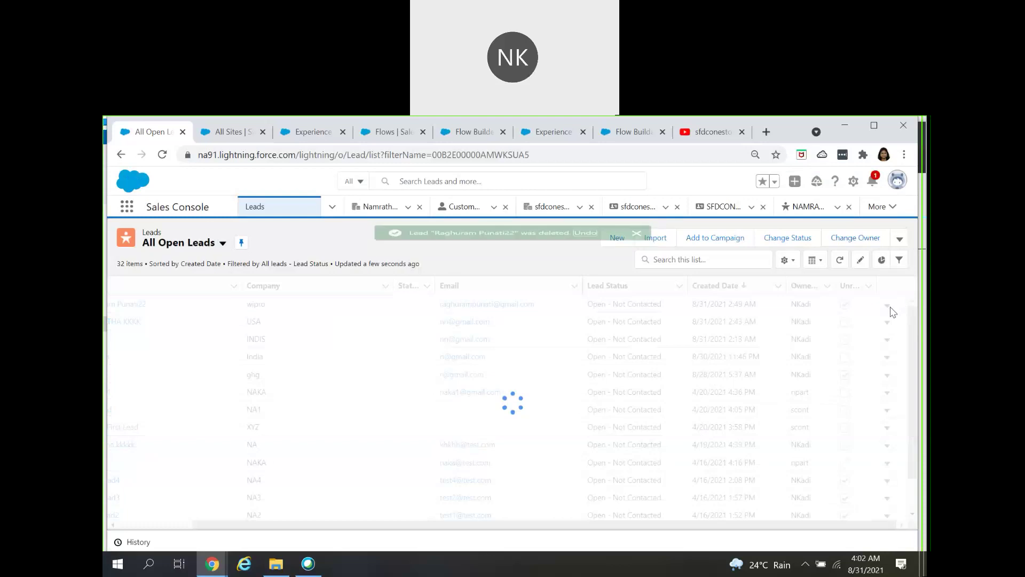
# Delete two more top leads, then return to the guest site window
pyautogui.click(886, 304)
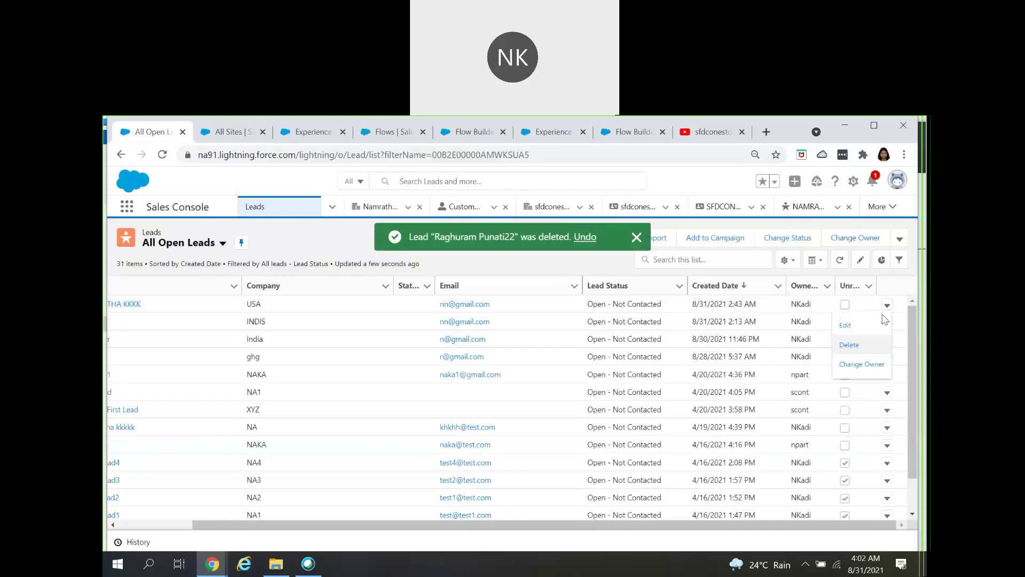
pyautogui.click(848, 345)
pyautogui.press('Return')
pyautogui.click(887, 305)
pyautogui.click(849, 345)
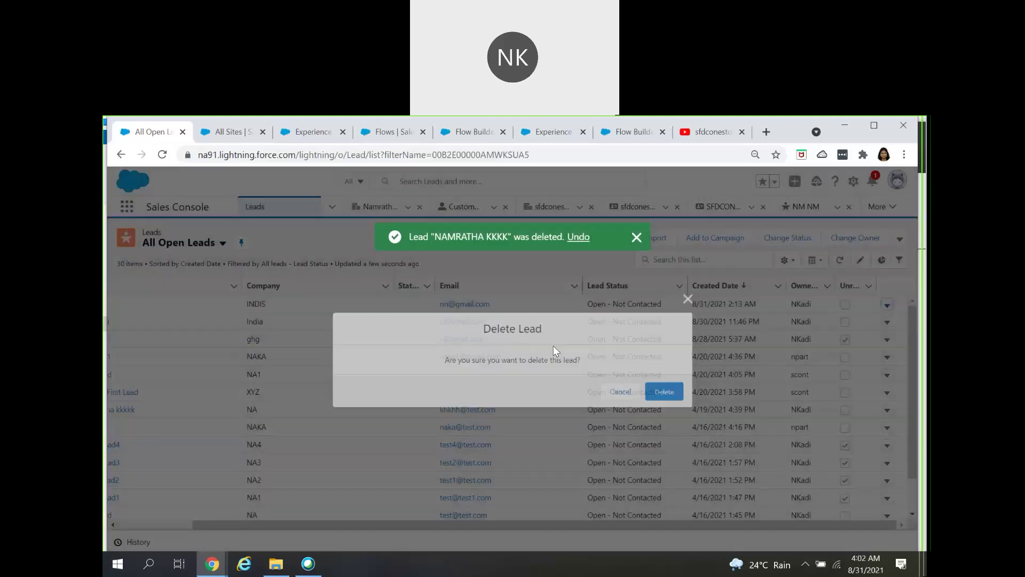
pyautogui.click(667, 392)
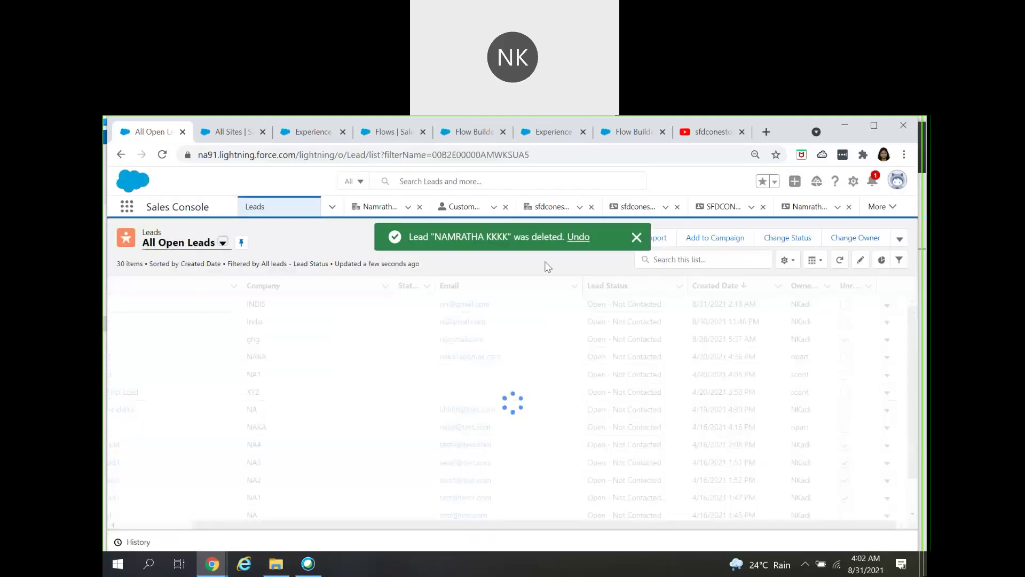
pyautogui.moveTo(212, 563)
pyautogui.click(416, 528)
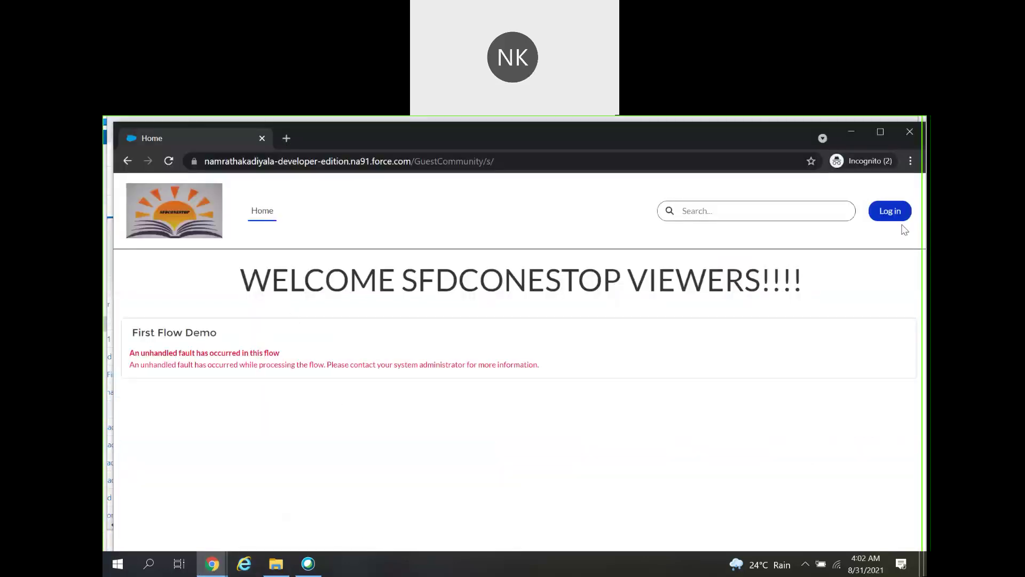
# Reload the guest site and enter a test first and last name in the lead form
pyautogui.click(291, 158)
pyautogui.press('Return')
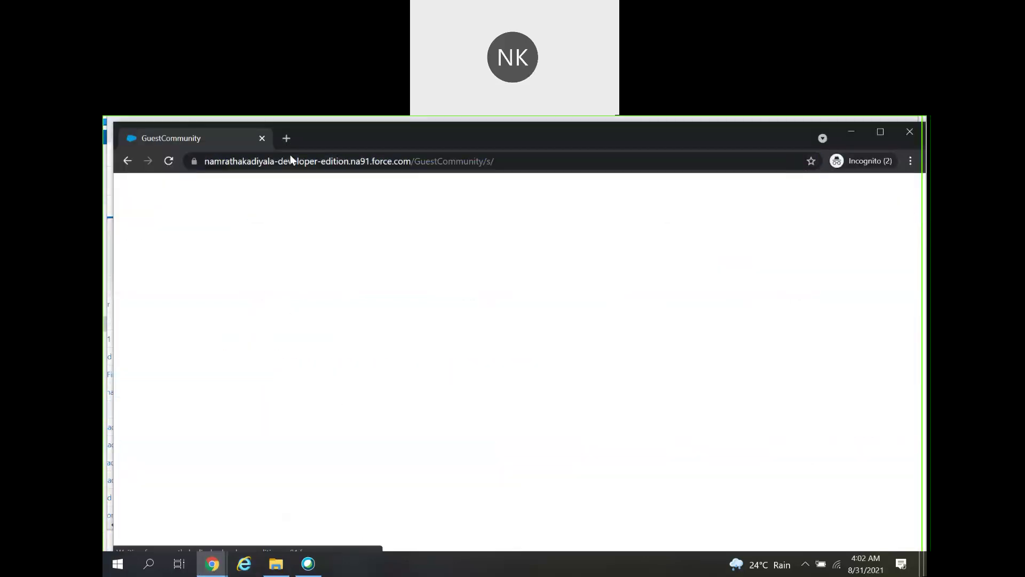
pyautogui.click(271, 350)
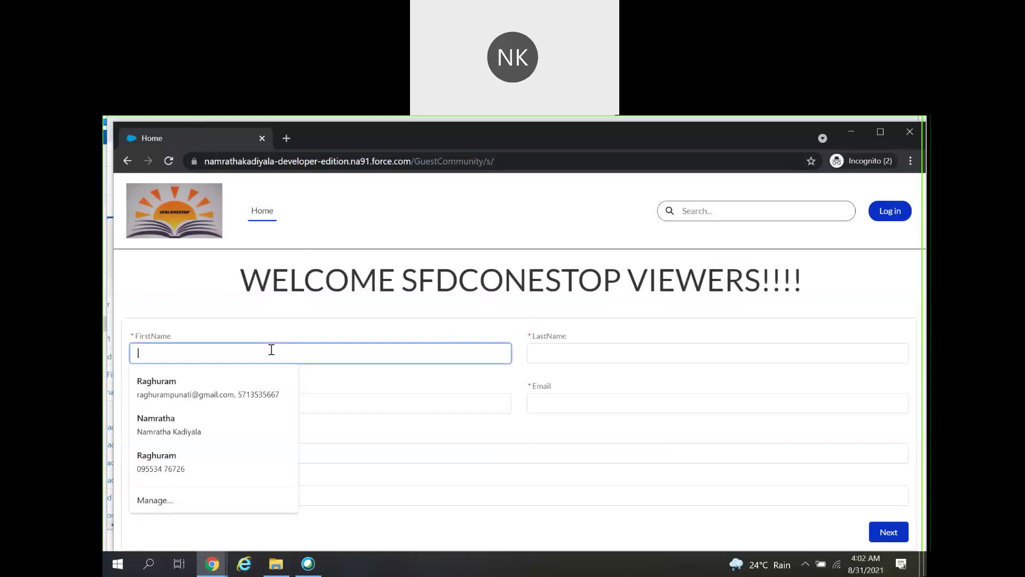
pyautogui.write('hghg')
pyautogui.press('Tab')
pyautogui.write('jhjh')
# Fill in a test phone, email, company 'hghghghghghg' and description 'hghghgghghghg', then submit the form
pyautogui.press('Tab')
pyautogui.write('5454')
pyautogui.press('Tab')
pyautogui.write('gg')
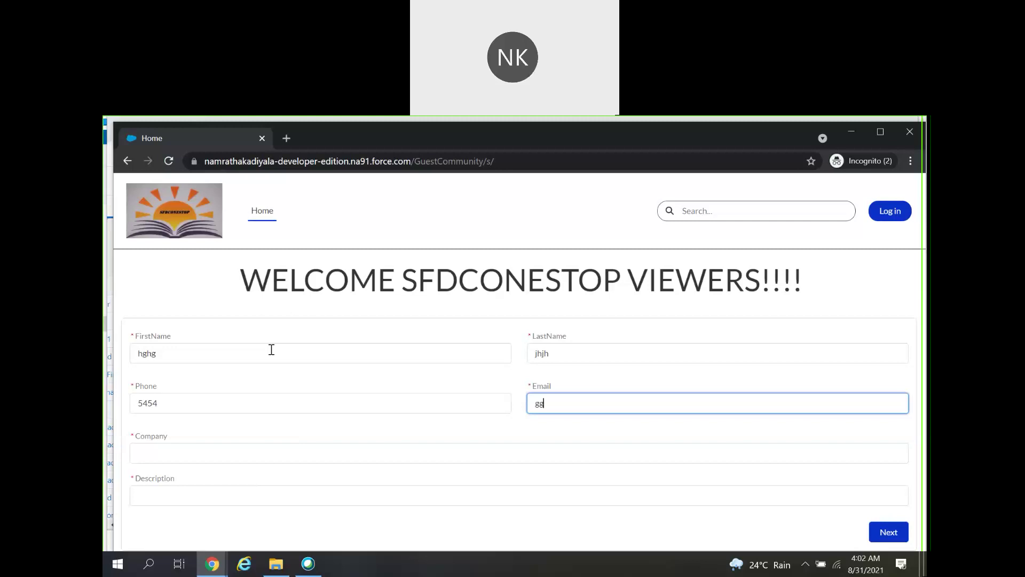
pyautogui.write('@gmail.com')
pyautogui.press('Tab')
pyautogui.write('hghghghghghg')
pyautogui.press('Tab')
pyautogui.write('hghghgghghghg')
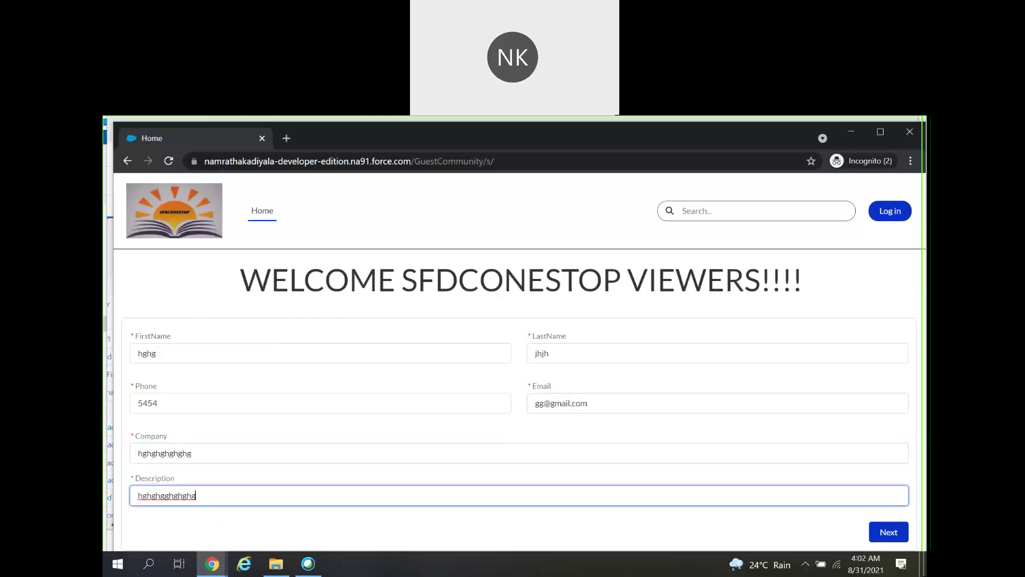
pyautogui.click(877, 533)
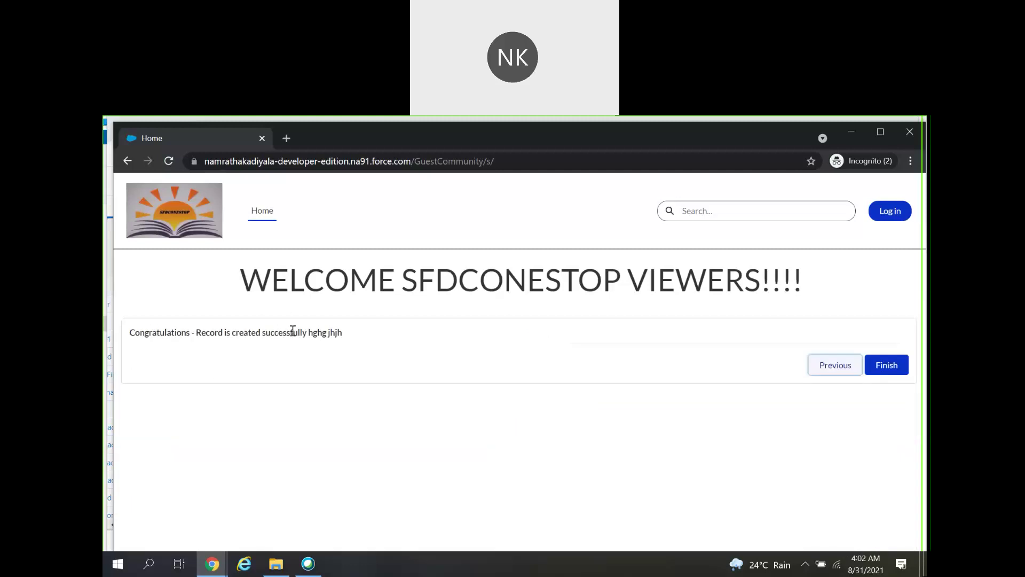
# Finish the flow to reset the form, then return to the All Open Leads window
pyautogui.moveTo(309, 334); pyautogui.dragTo(344, 336)
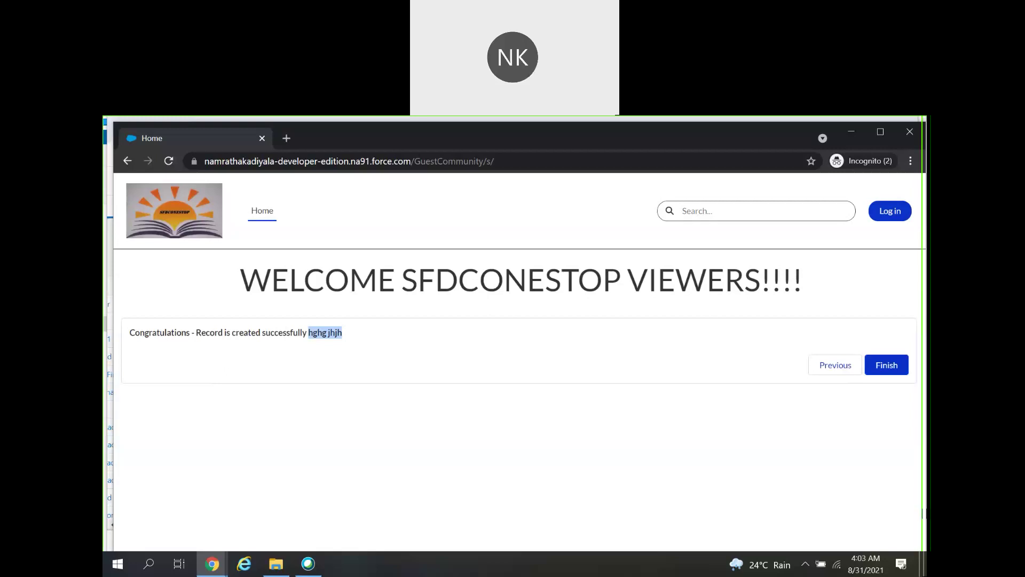
pyautogui.click(884, 373)
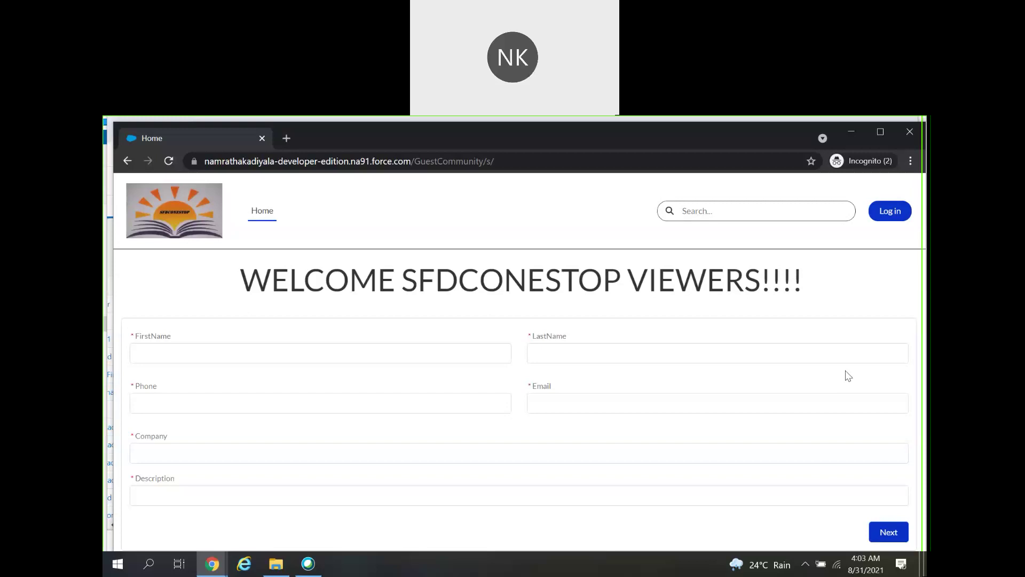
pyautogui.click(215, 573)
pyautogui.click(192, 517)
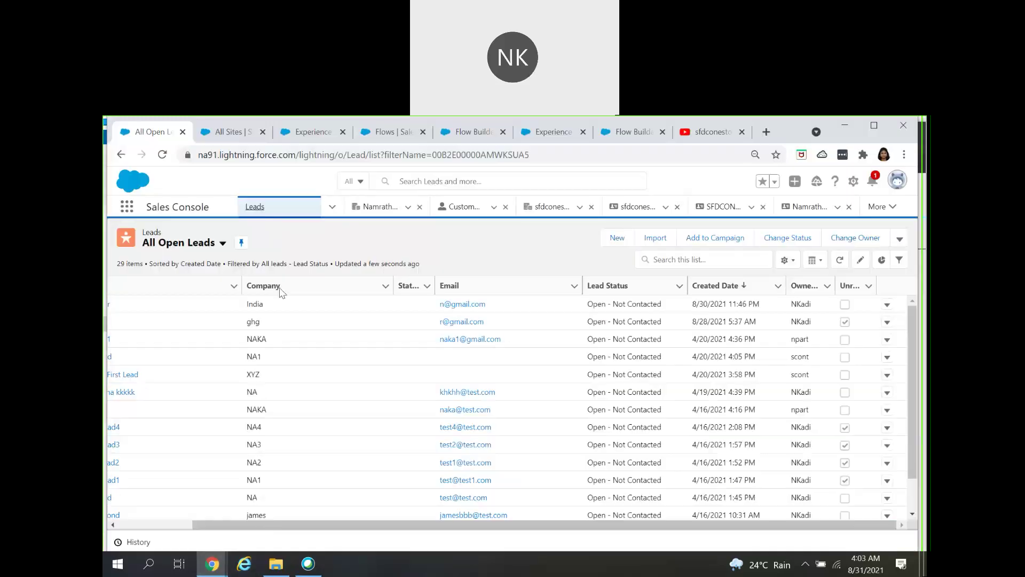
# Refresh the leads list, open the new guest-created lead, and check its Description in Details
pyautogui.press('F5')
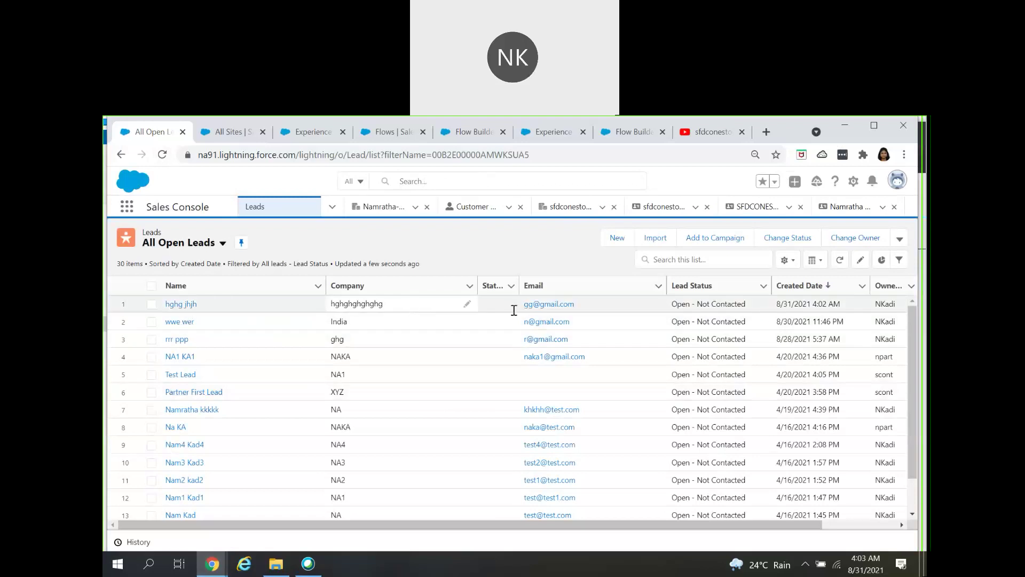
pyautogui.click(192, 306)
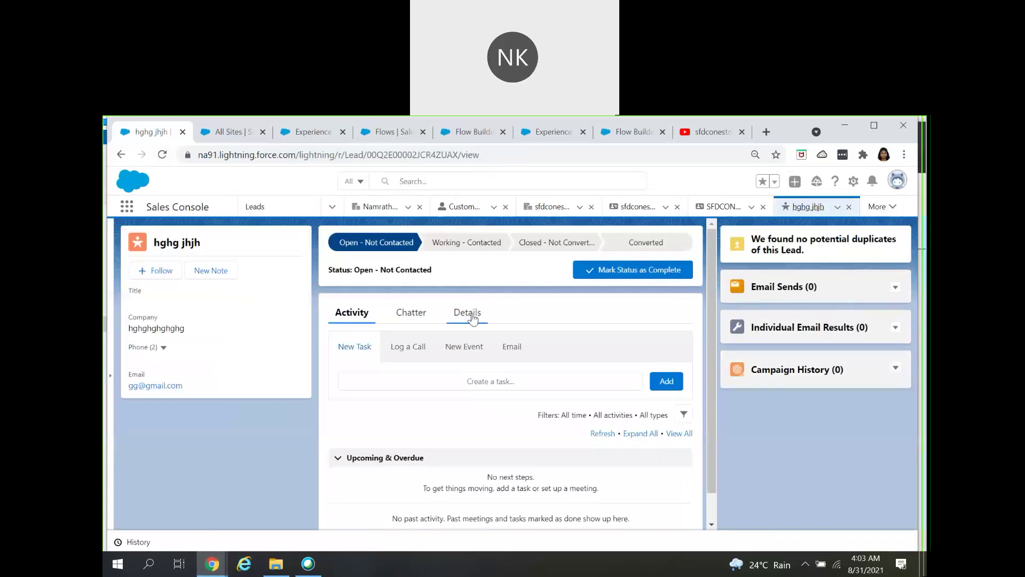
pyautogui.click(467, 313)
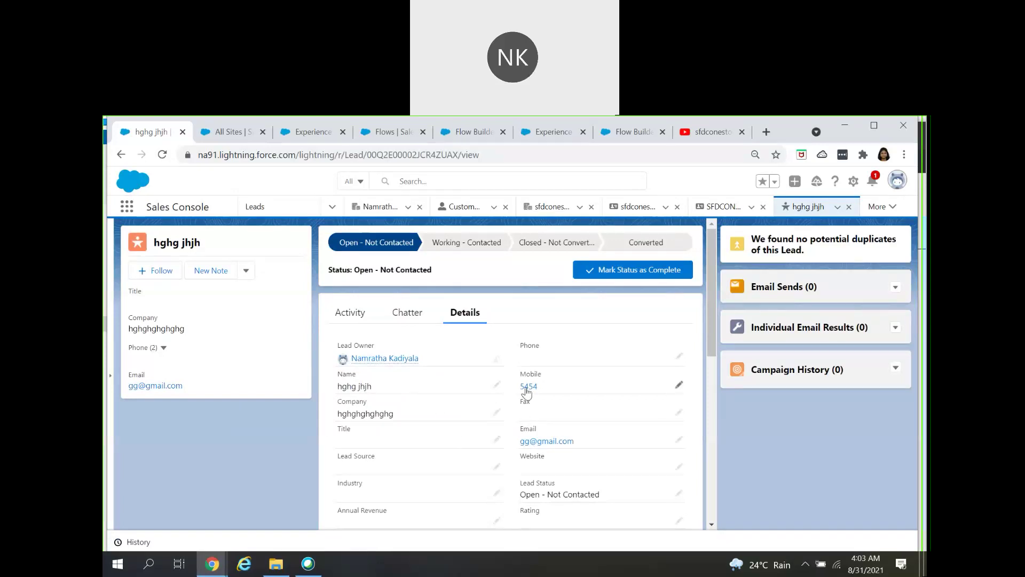
pyautogui.scroll(-6, 558, 454)
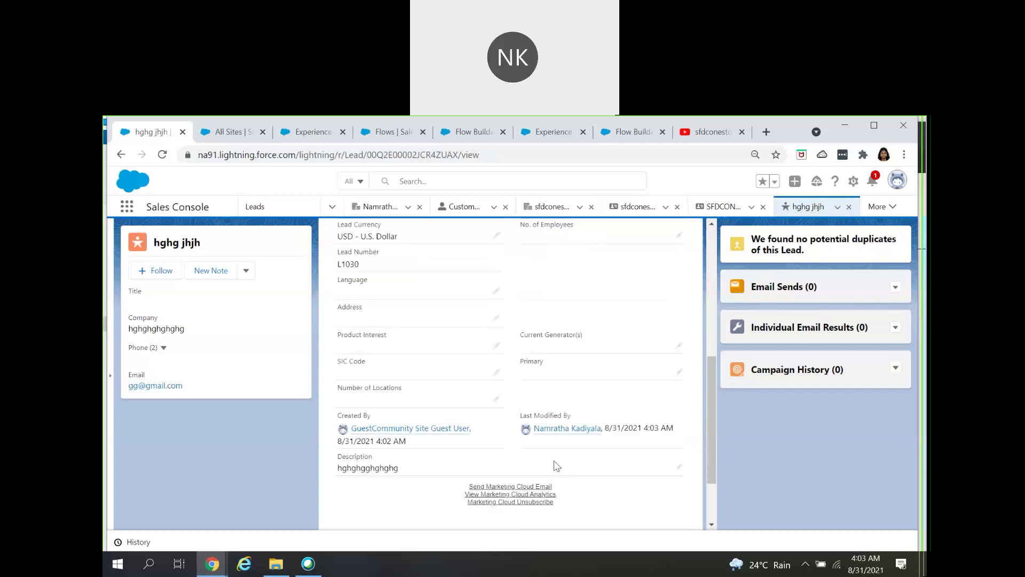
pyautogui.moveTo(338, 381); pyautogui.dragTo(410, 388)
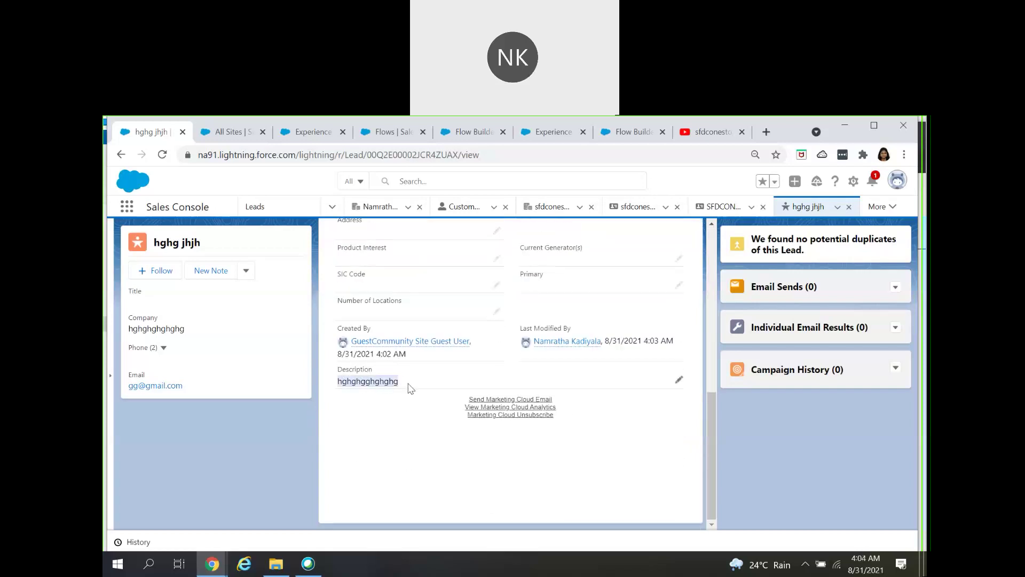